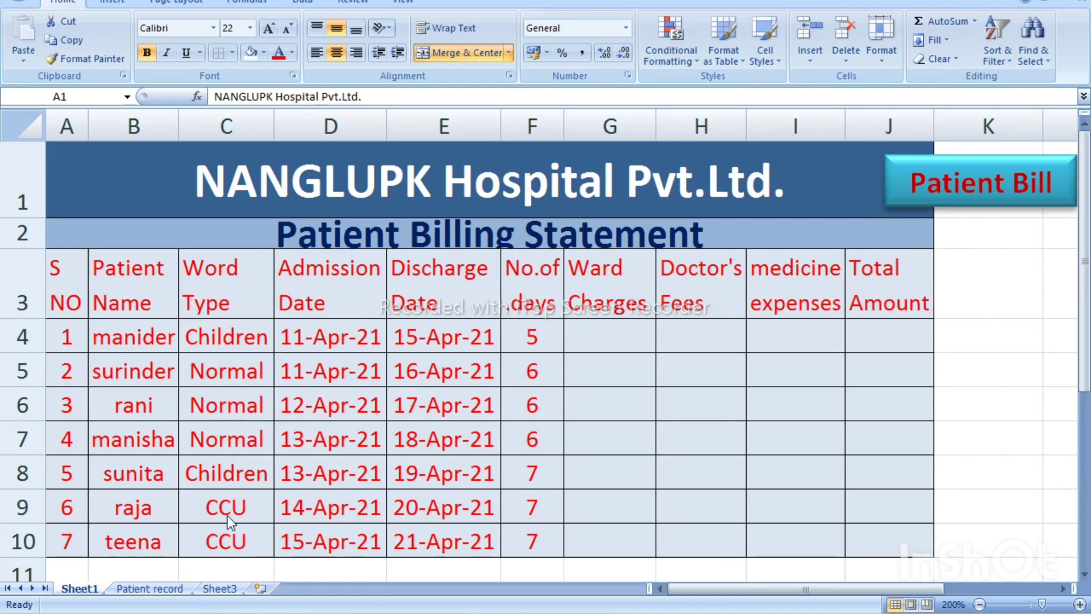
# - Bring the workbook window into focus and scroll to the billing table
pyautogui.click(1086, 272)
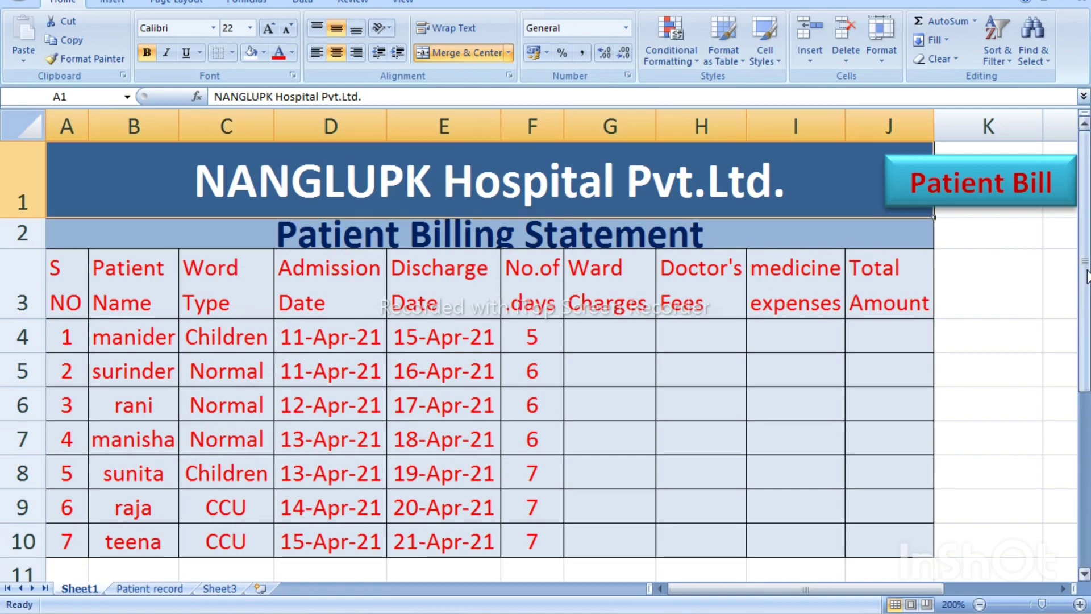
pyautogui.moveTo(1085, 273); pyautogui.dragTo(1086, 284)
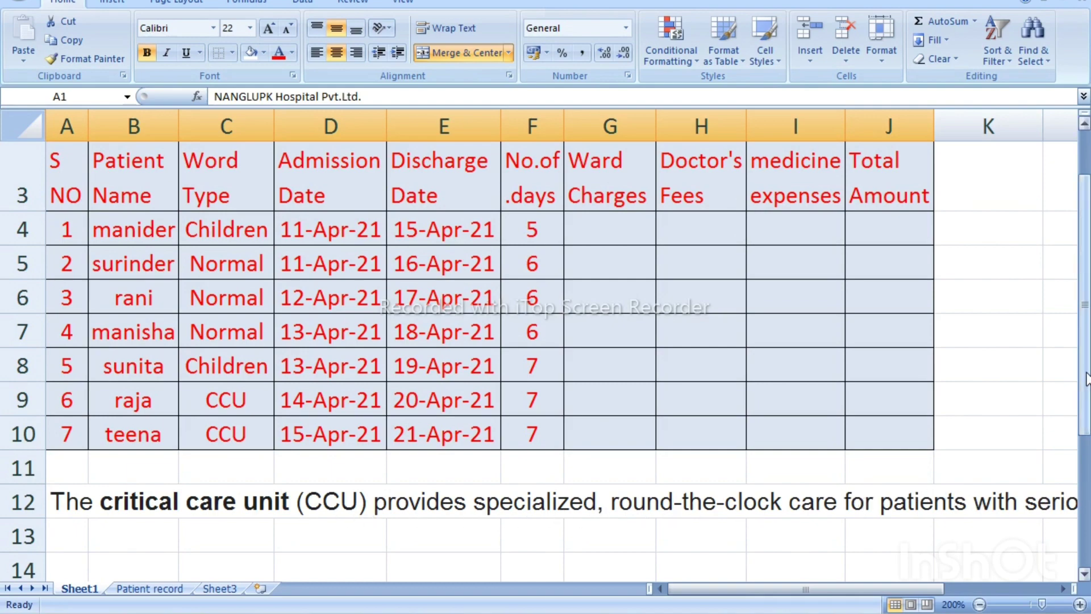
pyautogui.moveTo(1086, 378); pyautogui.dragTo(1087, 333)
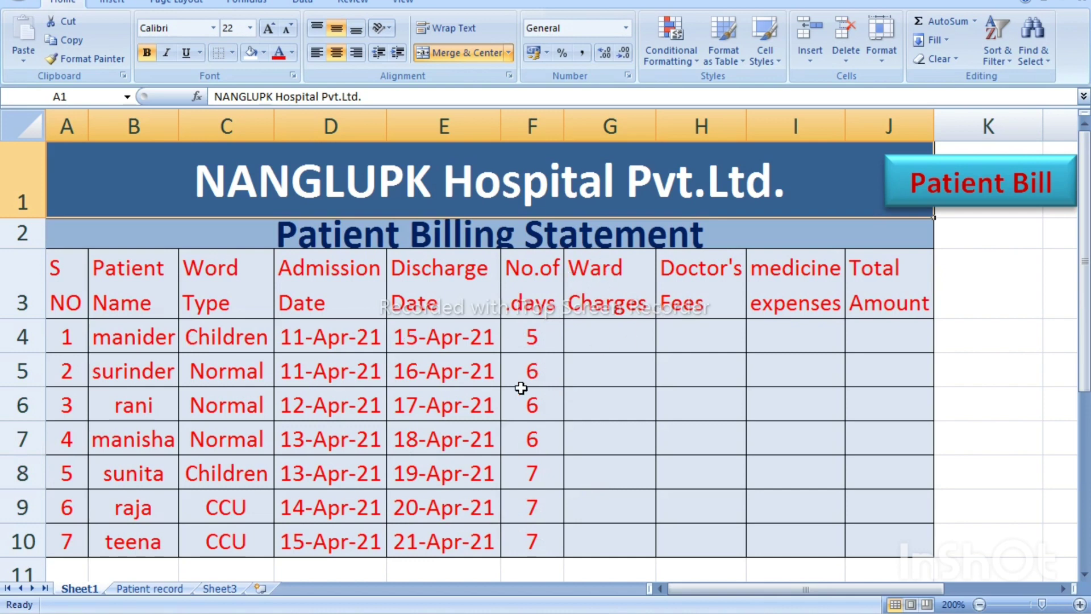
# - In G4, begin the Ward Charges formula =if(C4="Children",f4*100,if( and fix typos
pyautogui.click(600, 340)
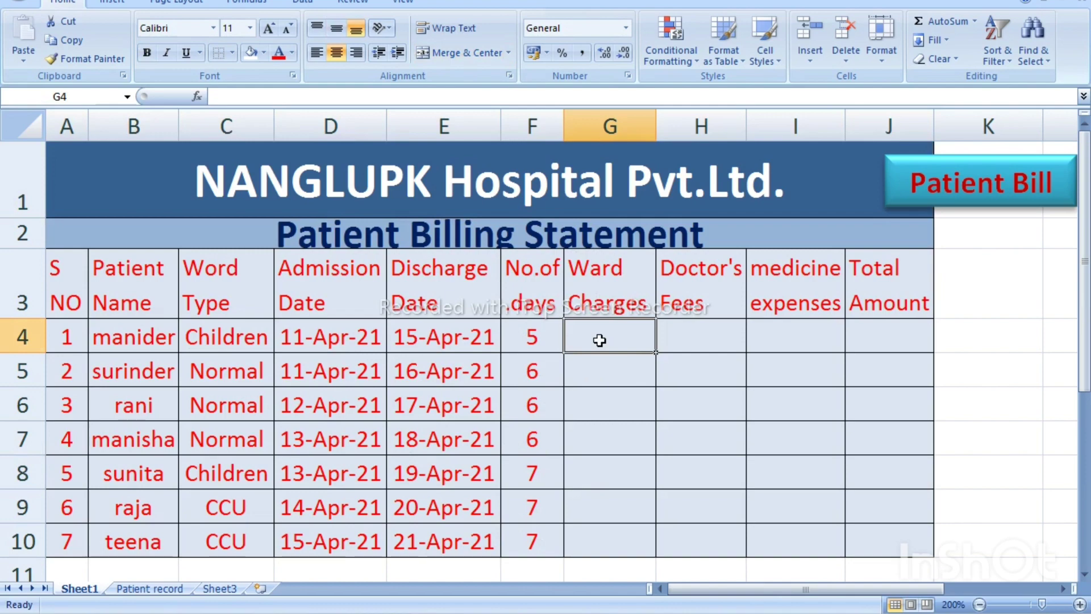
pyautogui.write('=')
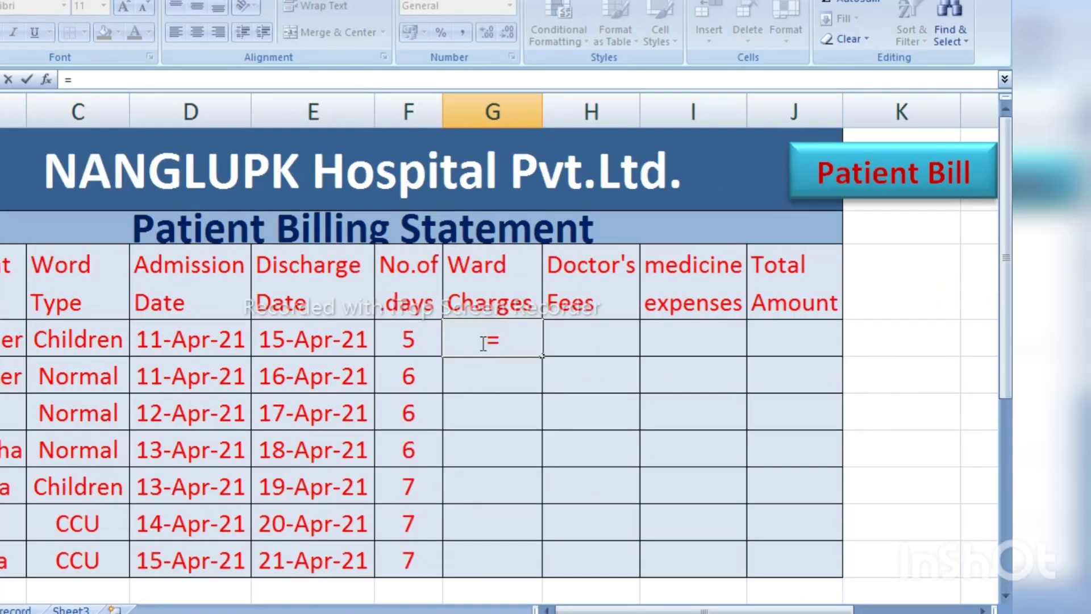
pyautogui.write('if')
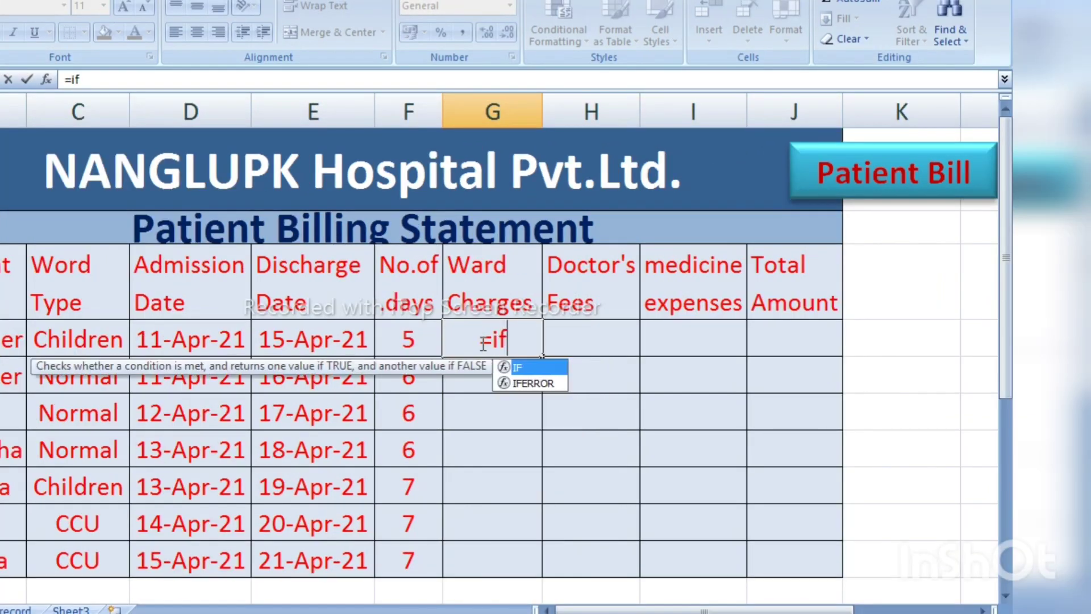
pyautogui.write('(')
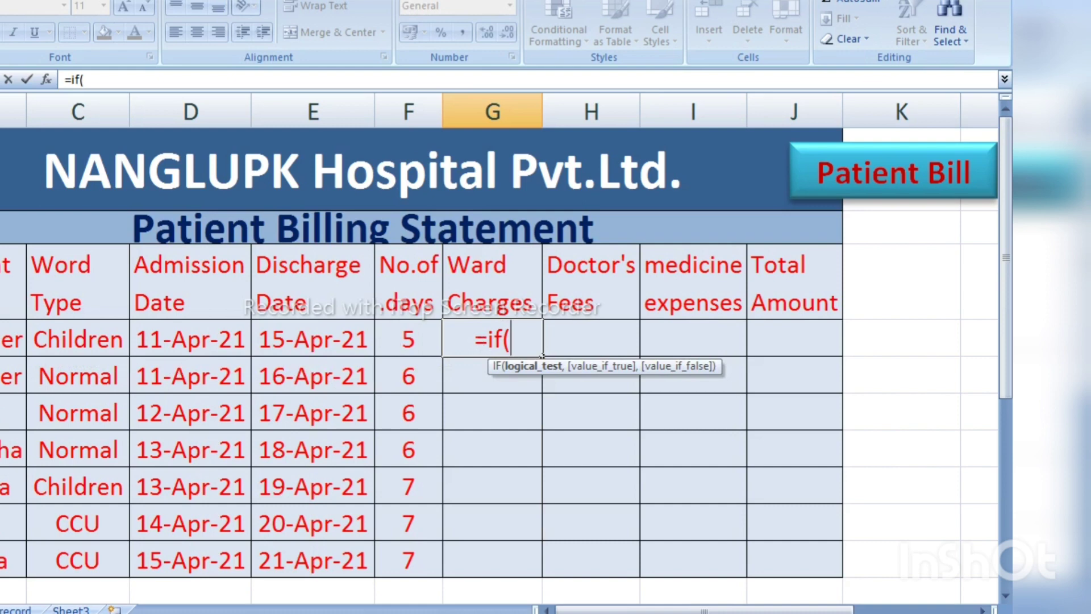
pyautogui.click(50, 337)
pyautogui.write('=')
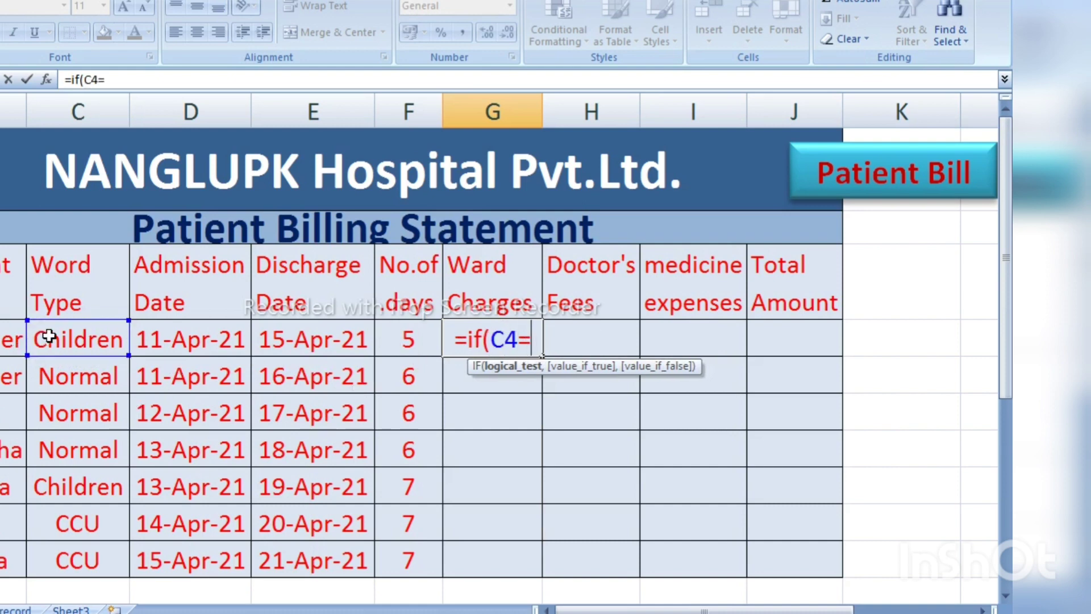
pyautogui.write('"')
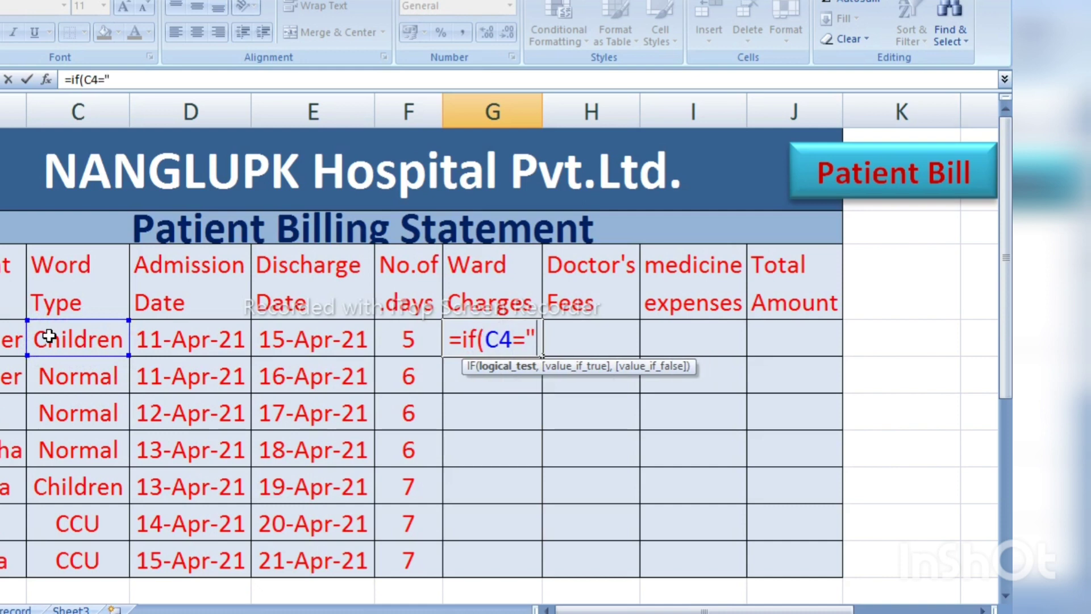
pyautogui.write('Child')
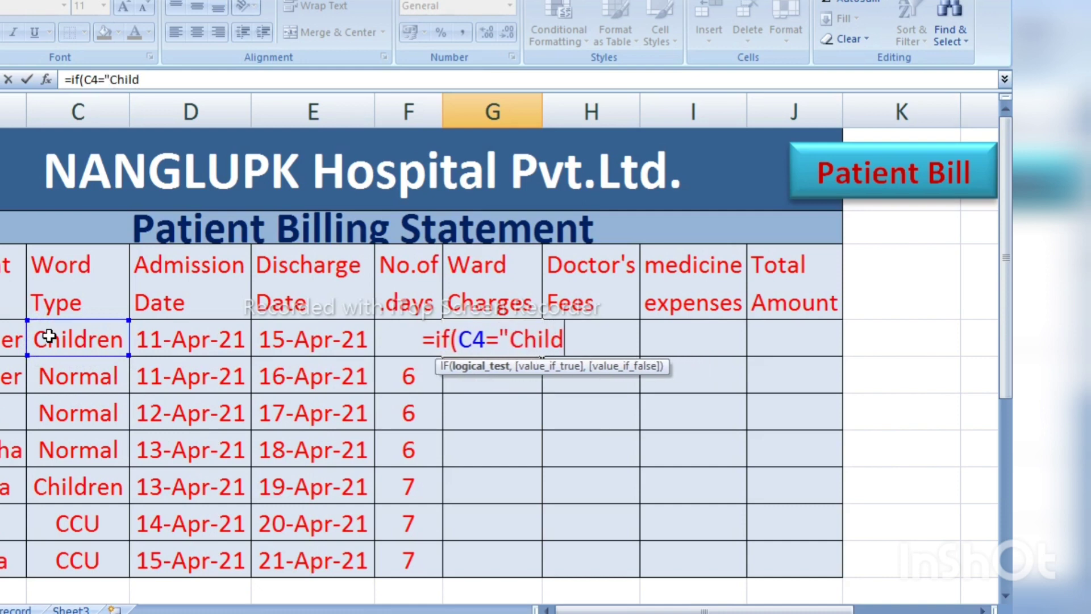
pyautogui.write('e')
pyautogui.press('BackSpace')
pyautogui.write('r')
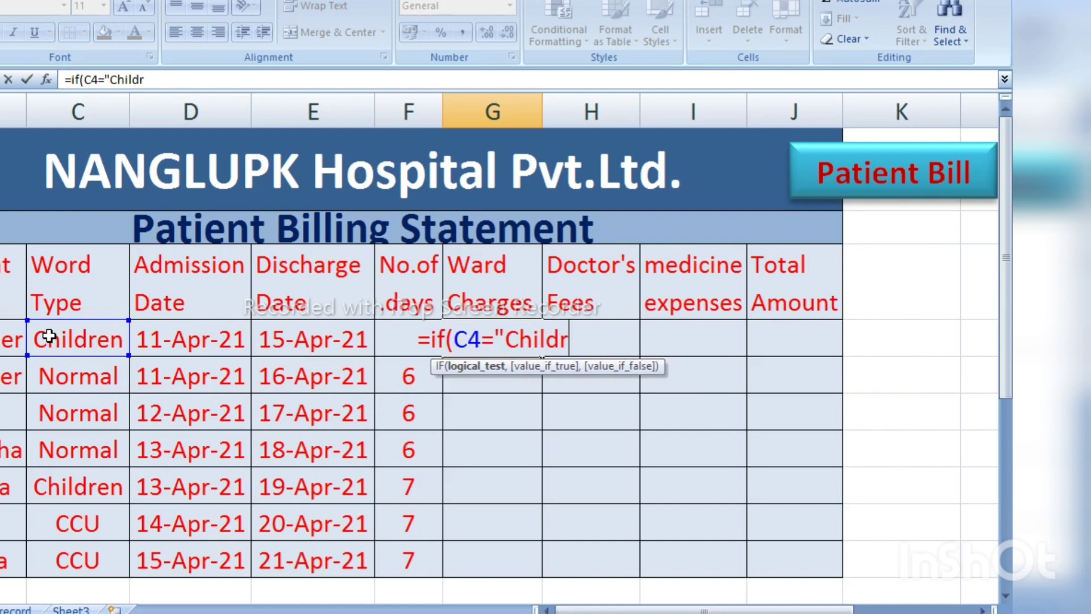
pyautogui.write('en')
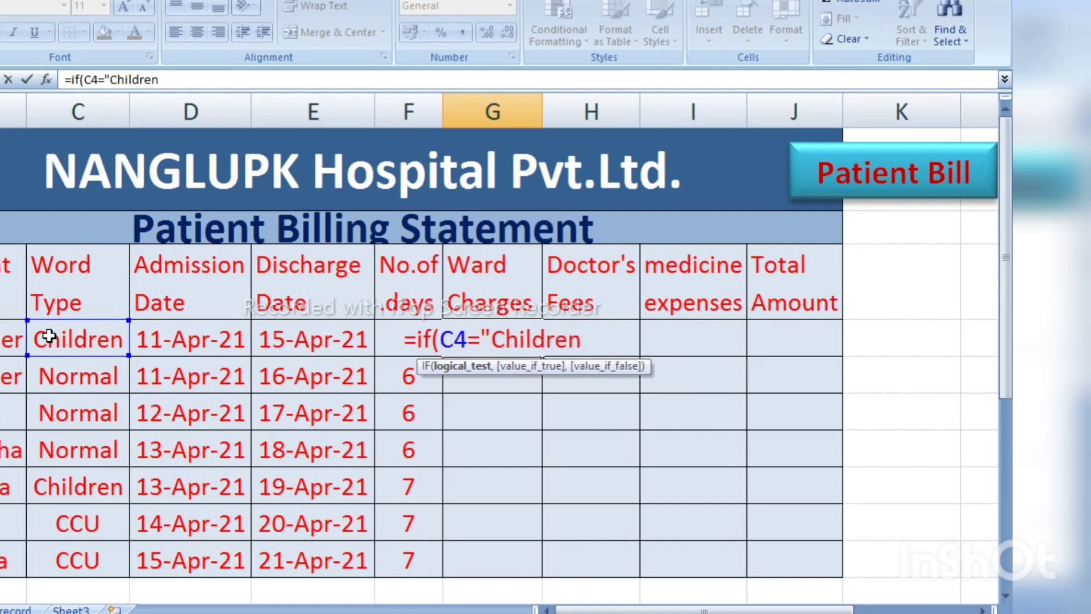
pyautogui.write('"')
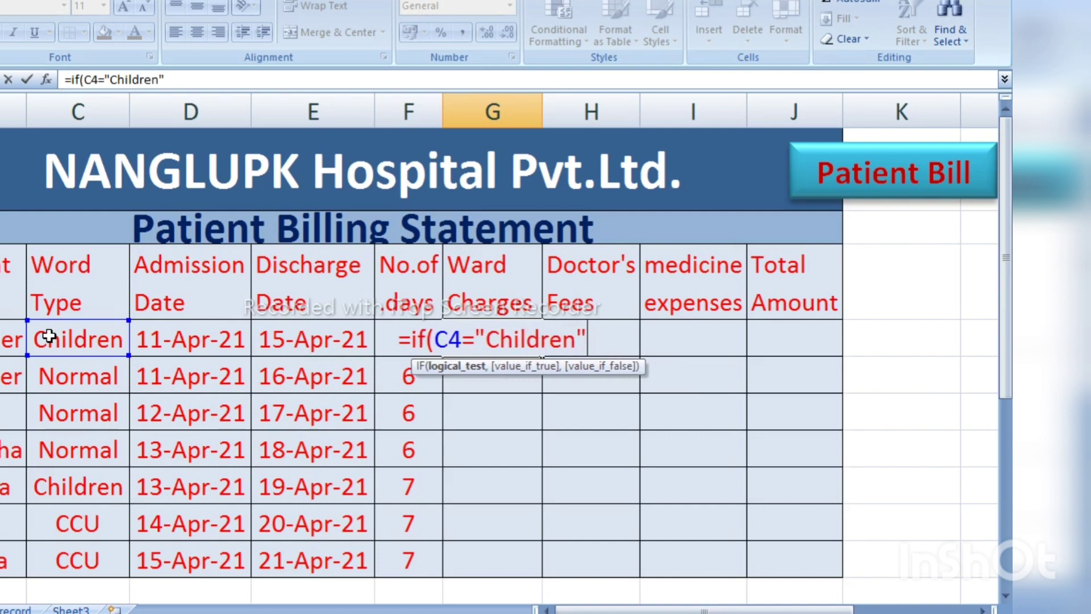
pyautogui.write(',')
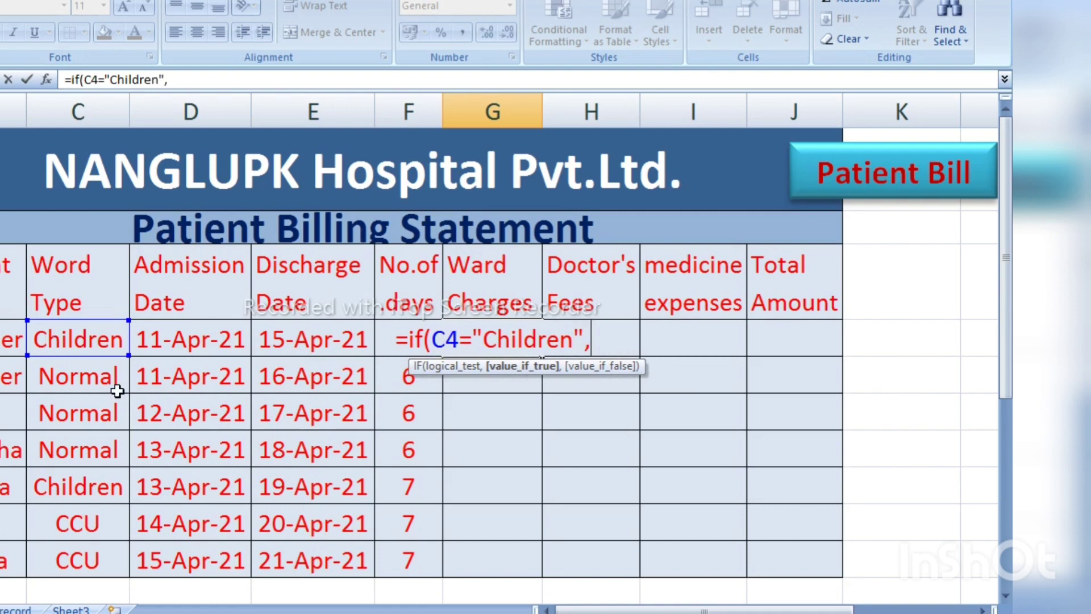
pyautogui.click(387, 326)
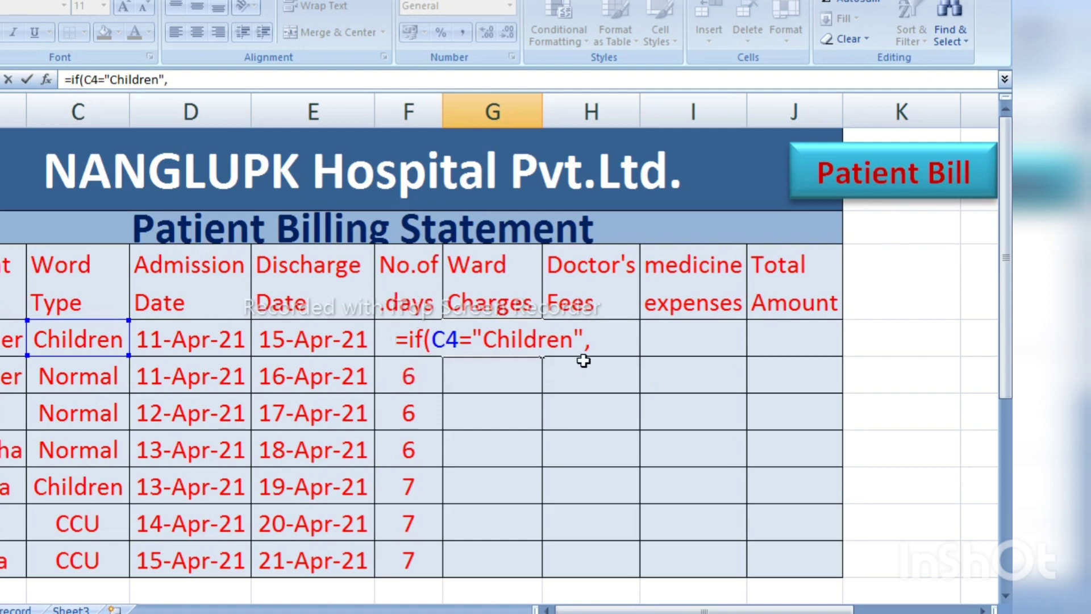
pyautogui.click(594, 338)
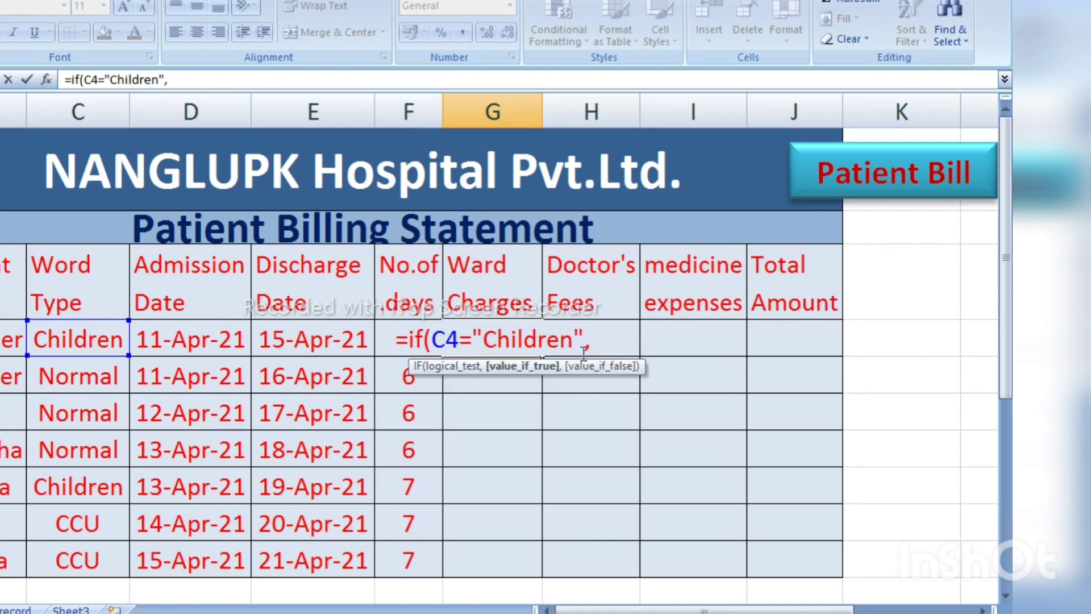
pyautogui.write('f')
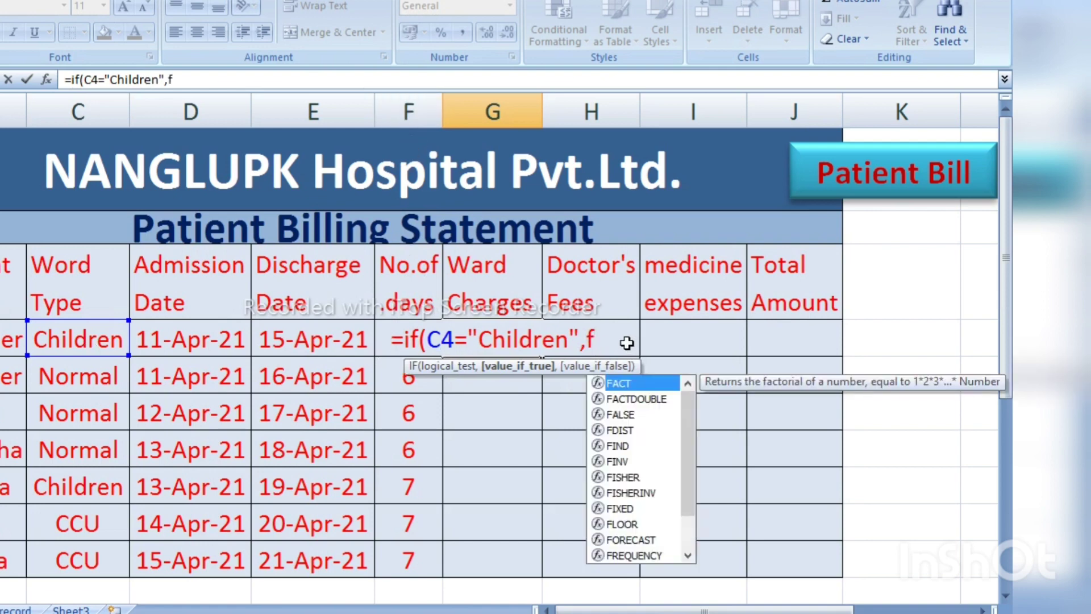
pyautogui.write('4')
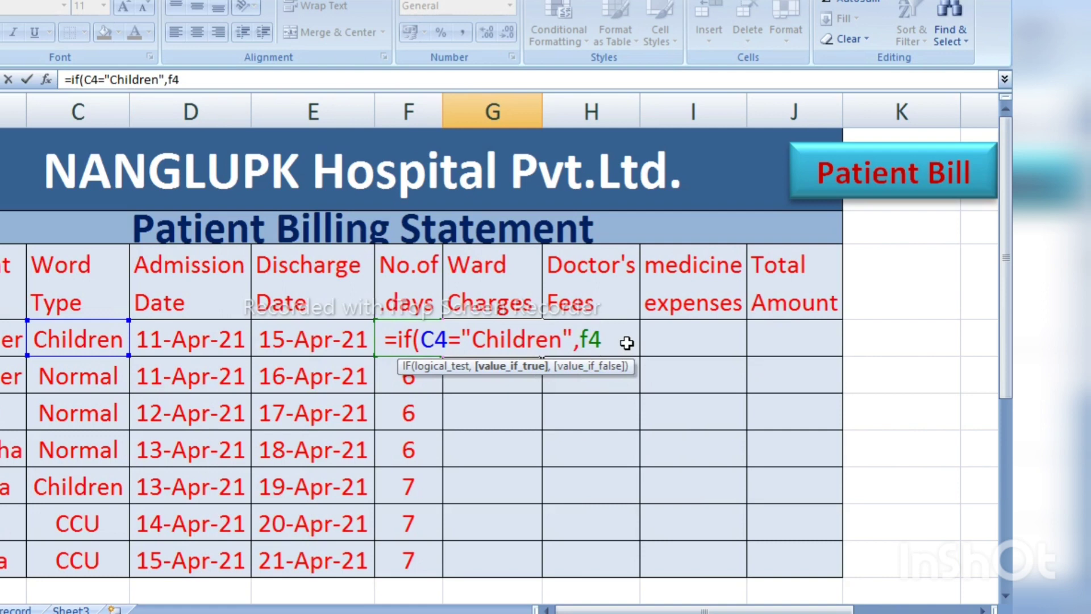
pyautogui.write('*')
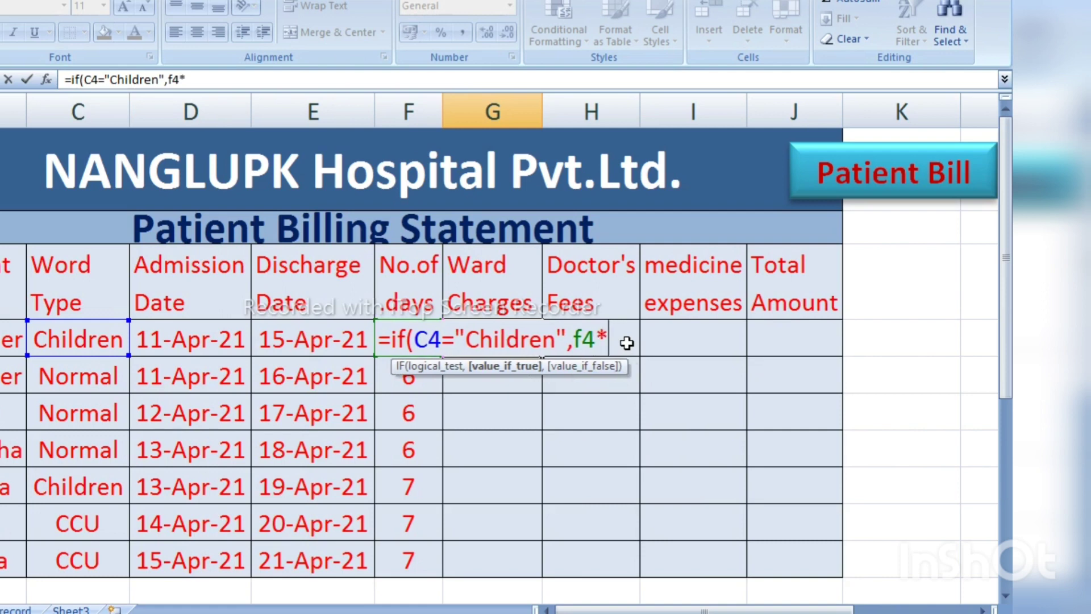
pyautogui.write('100')
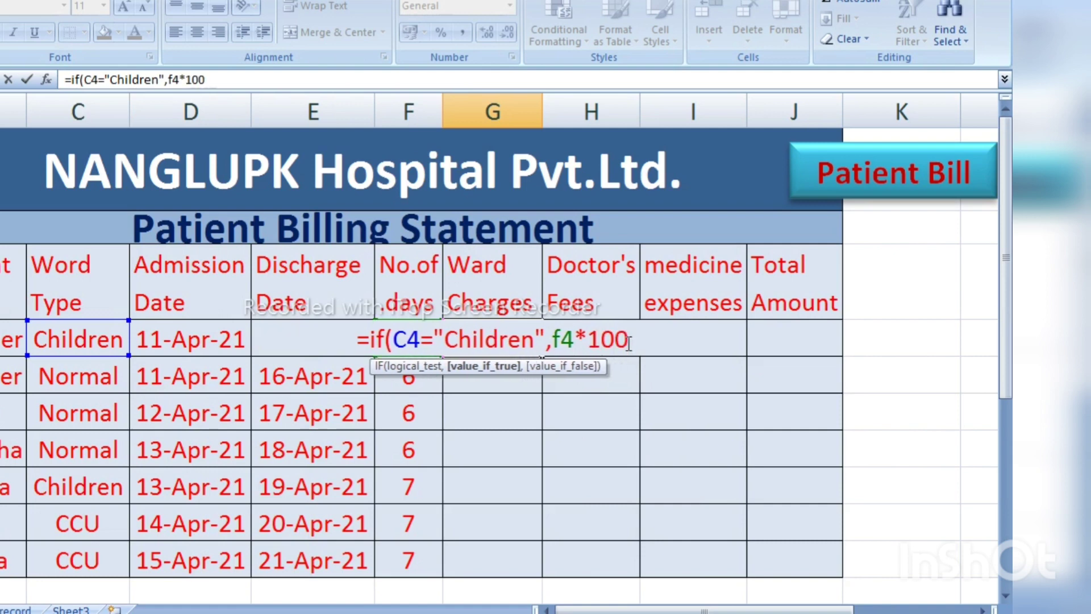
pyautogui.write(',i')
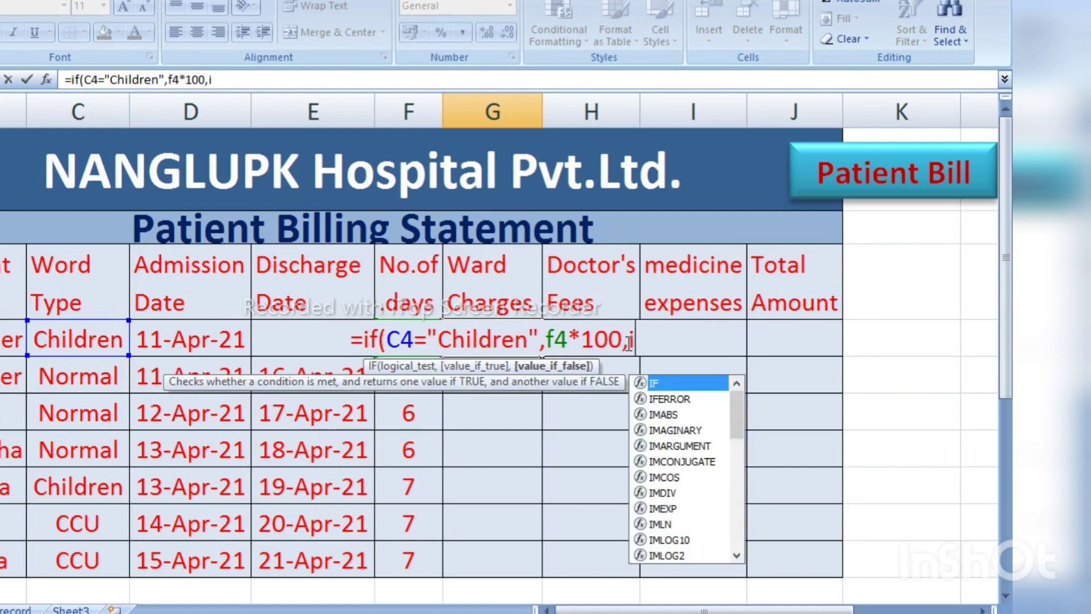
pyautogui.write('f*')
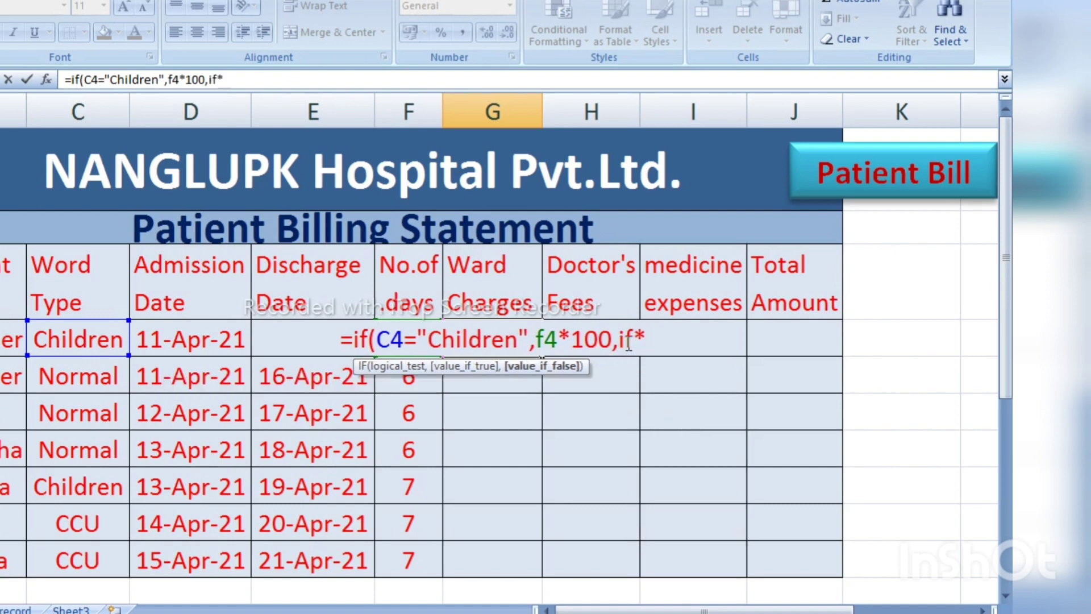
# - Complete G4's nested IF with Normal at days ×200 and CCU at ×5000, giving 500
pyautogui.press('BackSpace')
pyautogui.write('(')
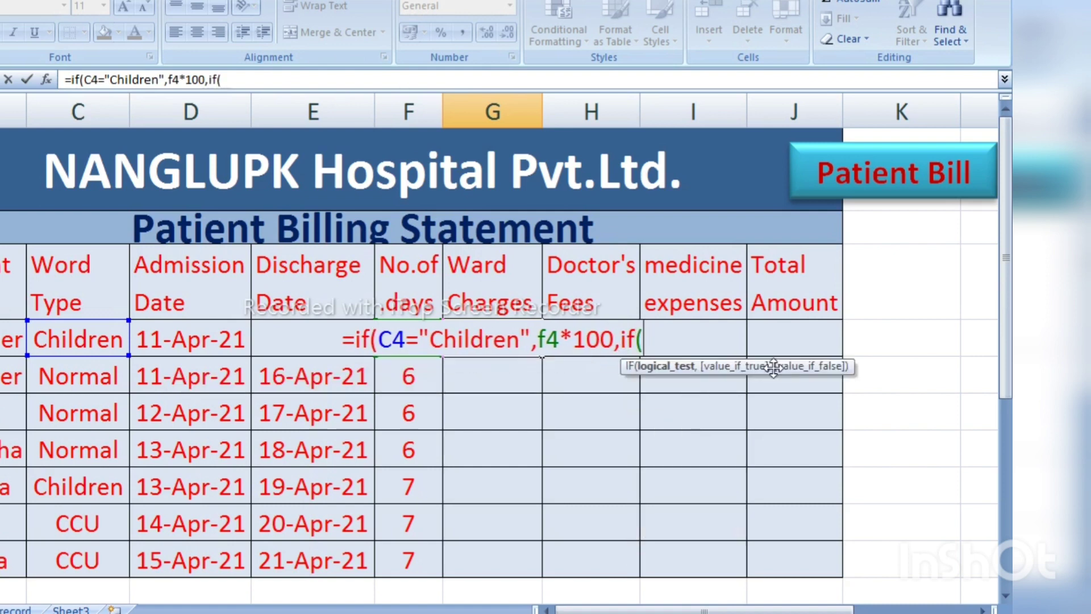
pyautogui.click(75, 341)
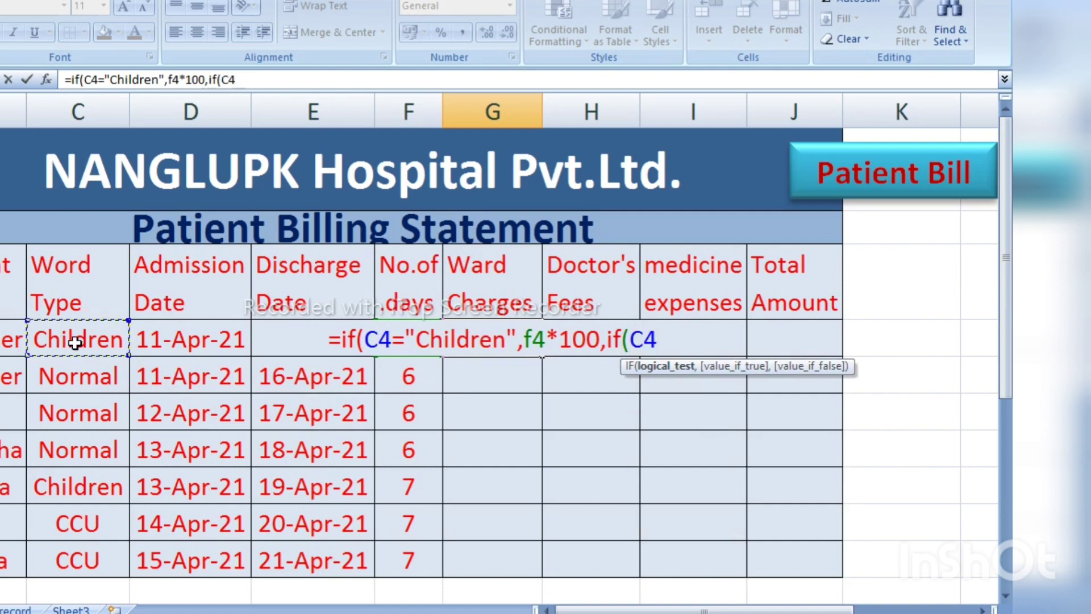
pyautogui.write('="')
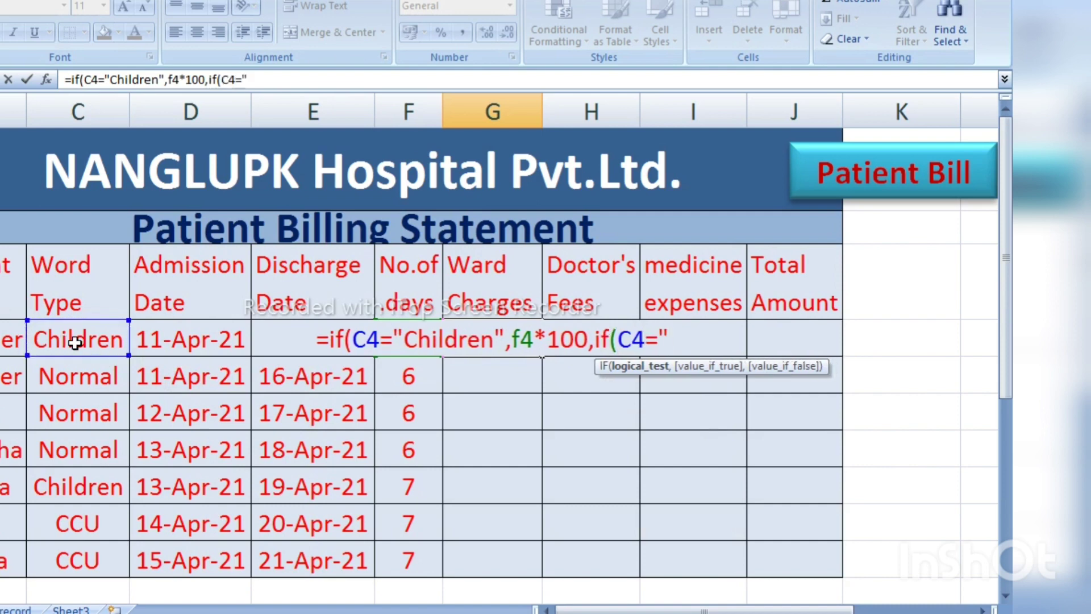
pyautogui.write('Normal",f4')
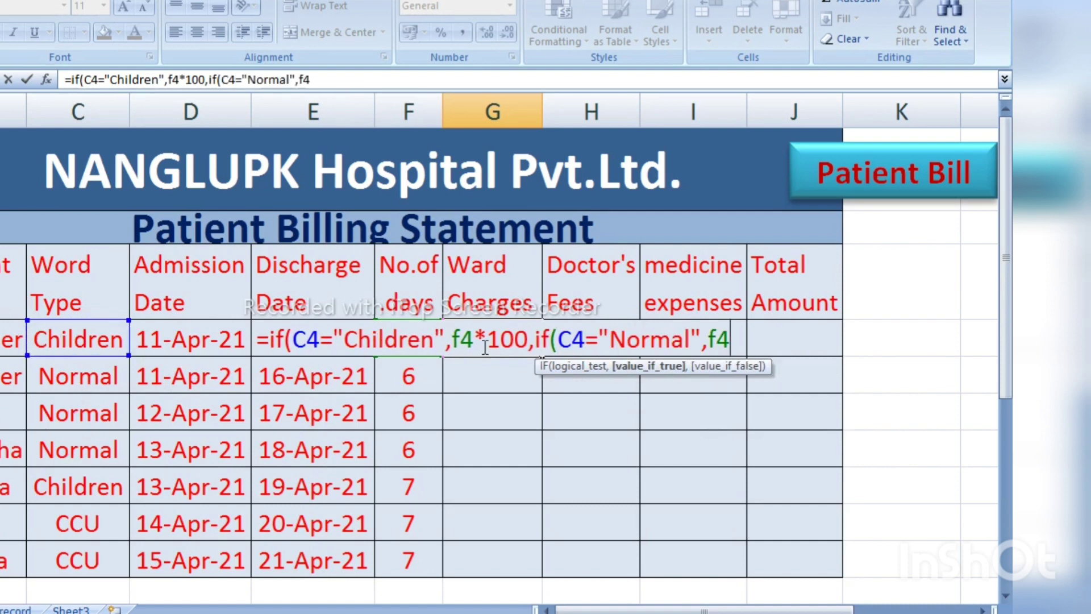
pyautogui.write('*')
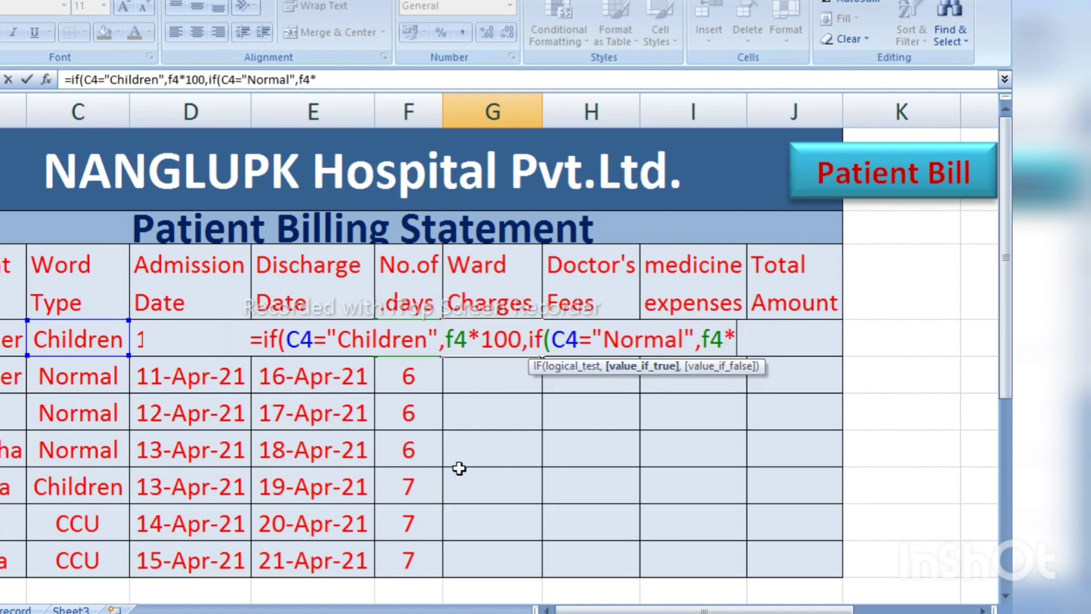
pyautogui.write('200')
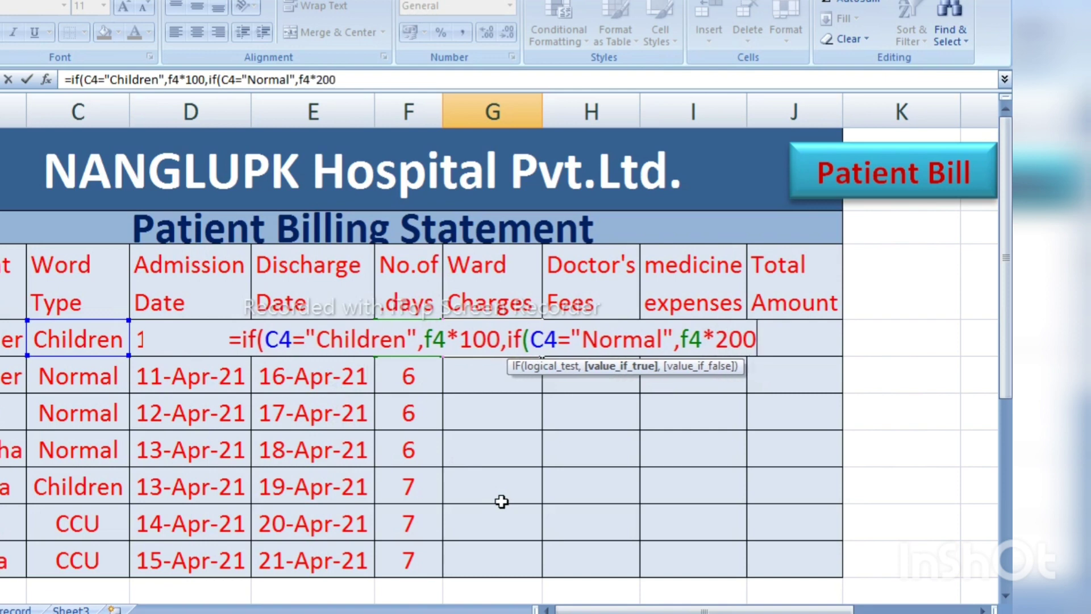
pyautogui.write(',')
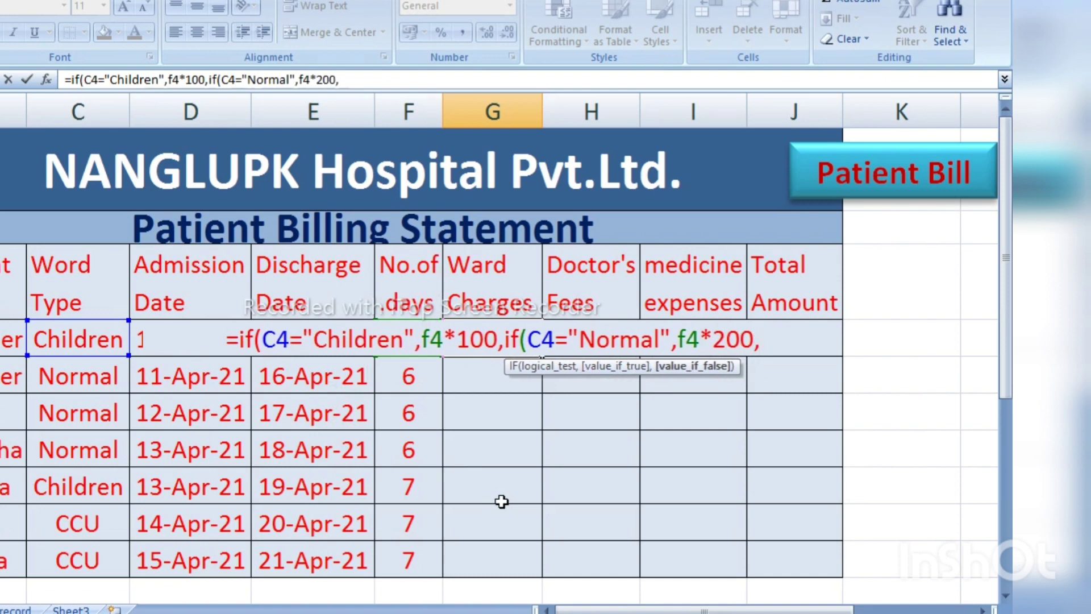
pyautogui.write('if(')
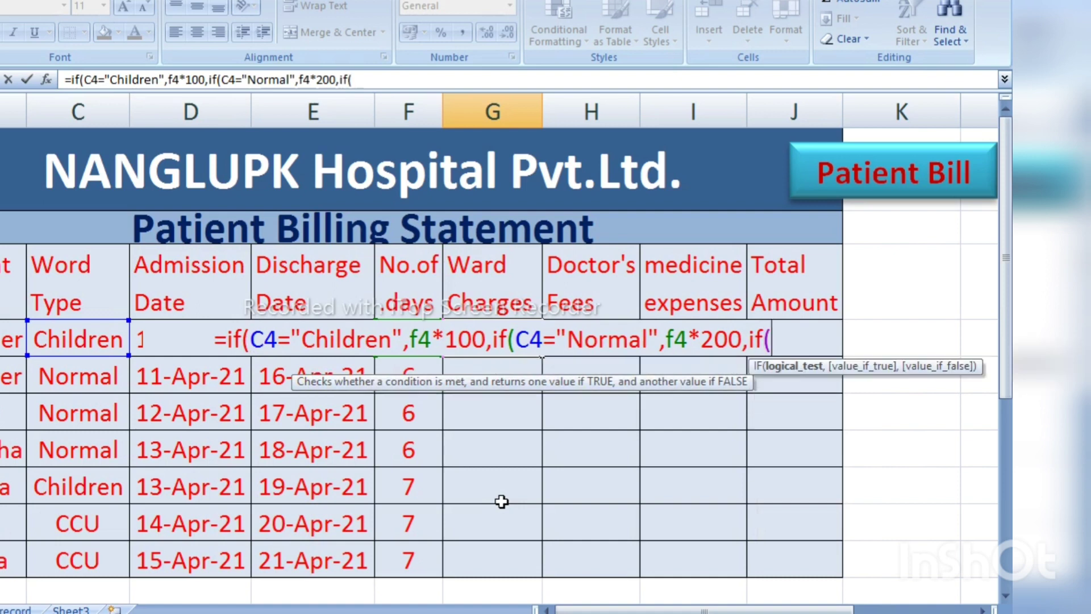
pyautogui.click(70, 341)
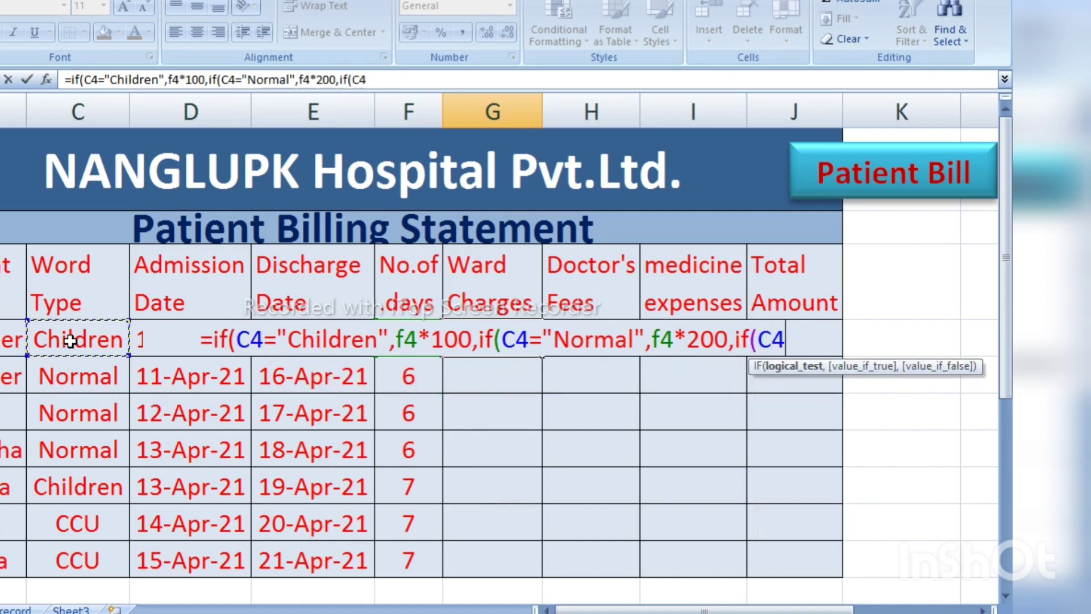
pyautogui.write('="')
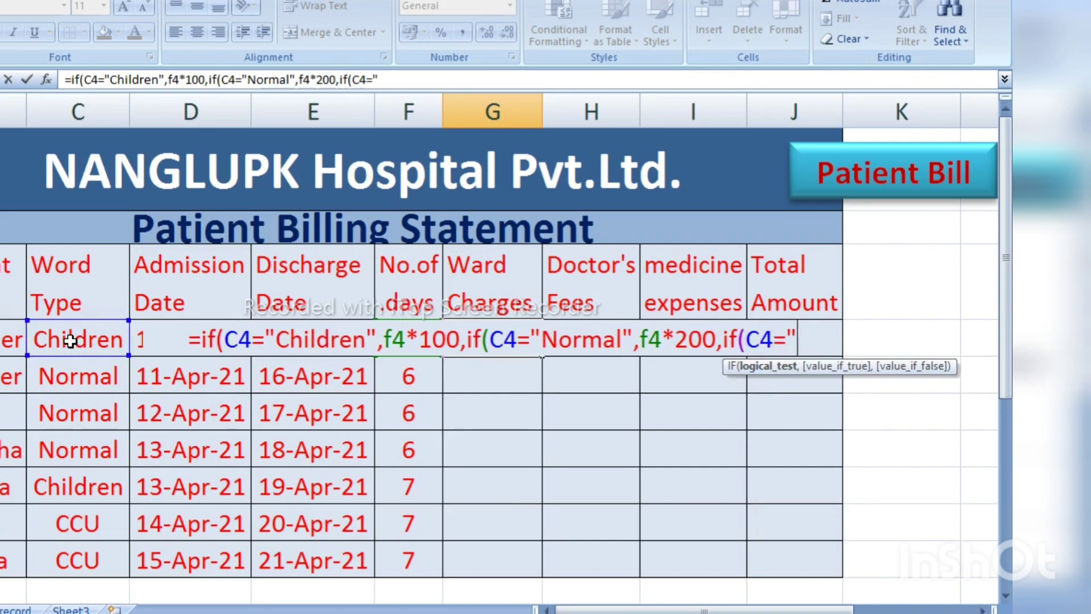
pyautogui.write('CCU",F4*5000)))')
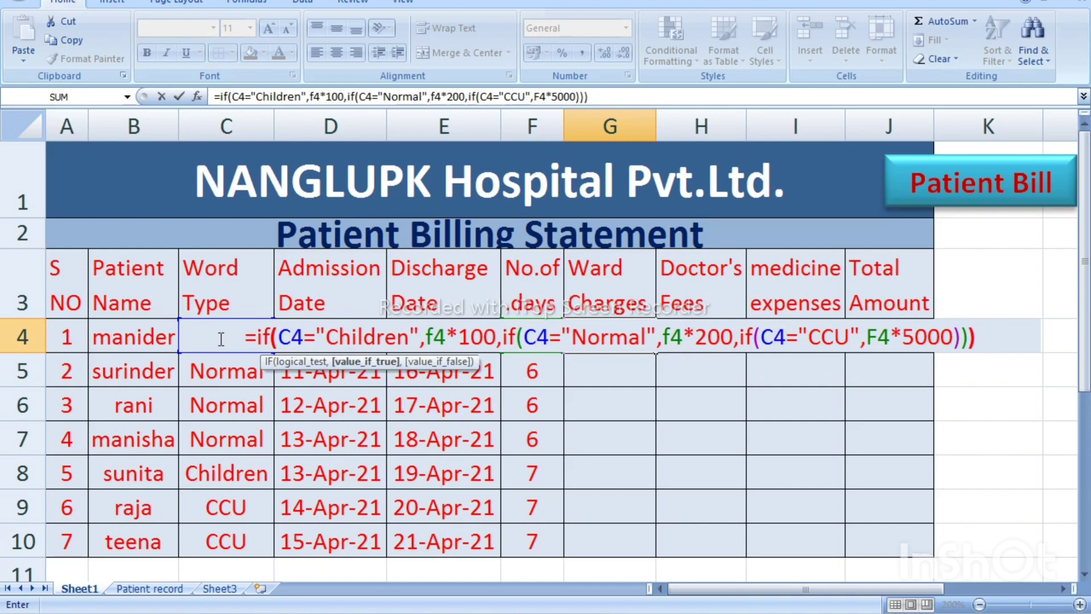
pyautogui.press('Return')
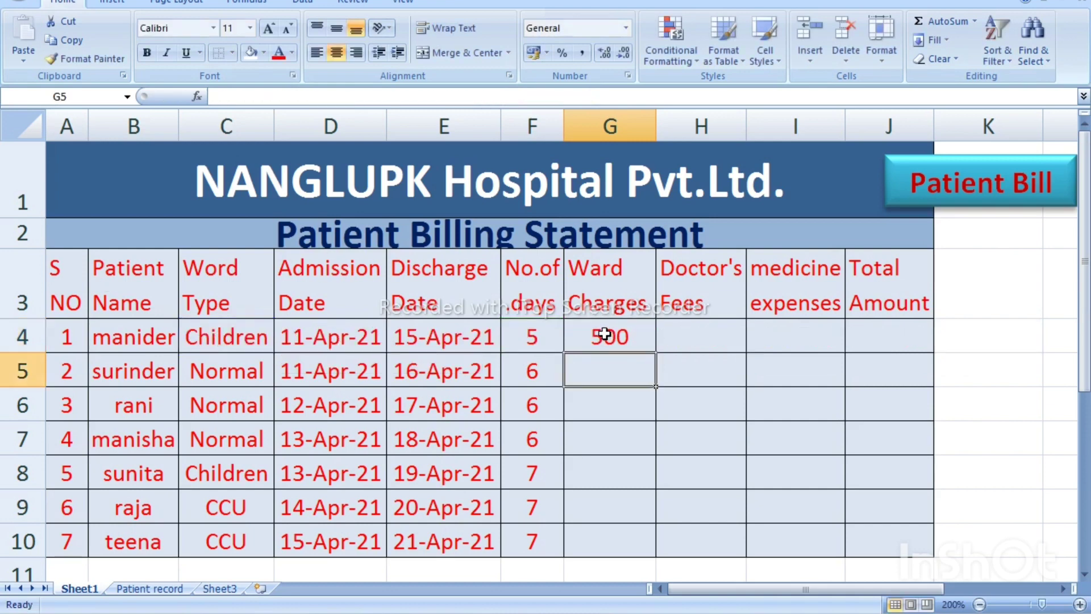
# - Fill the Ward Charges formula from G4 down to G10, giving 500 to 35000
pyautogui.click(606, 337)
pyautogui.moveTo(655, 352); pyautogui.dragTo(657, 557)
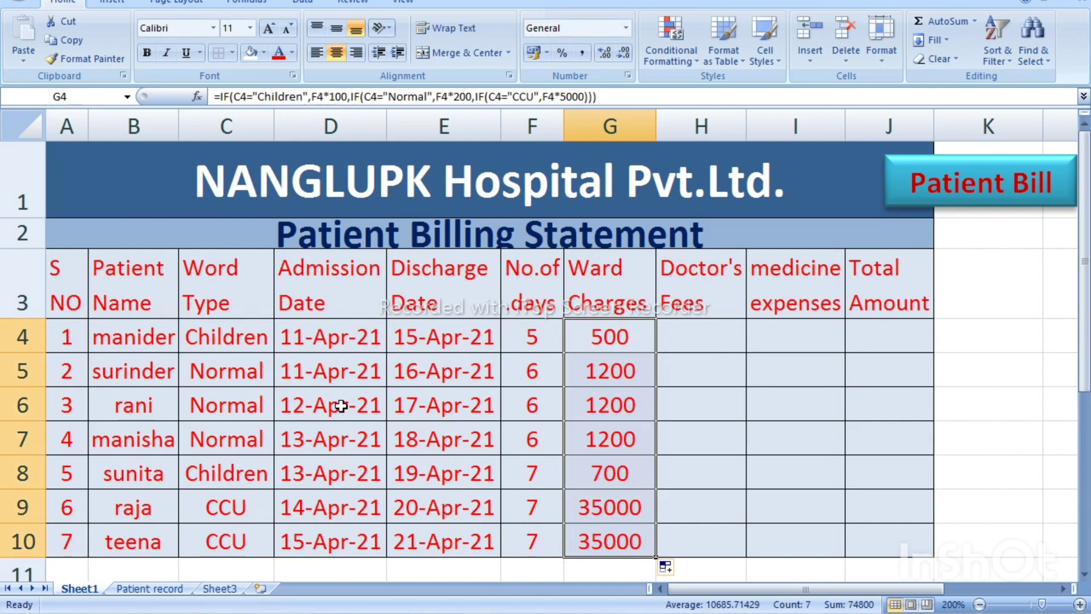
pyautogui.click(700, 335)
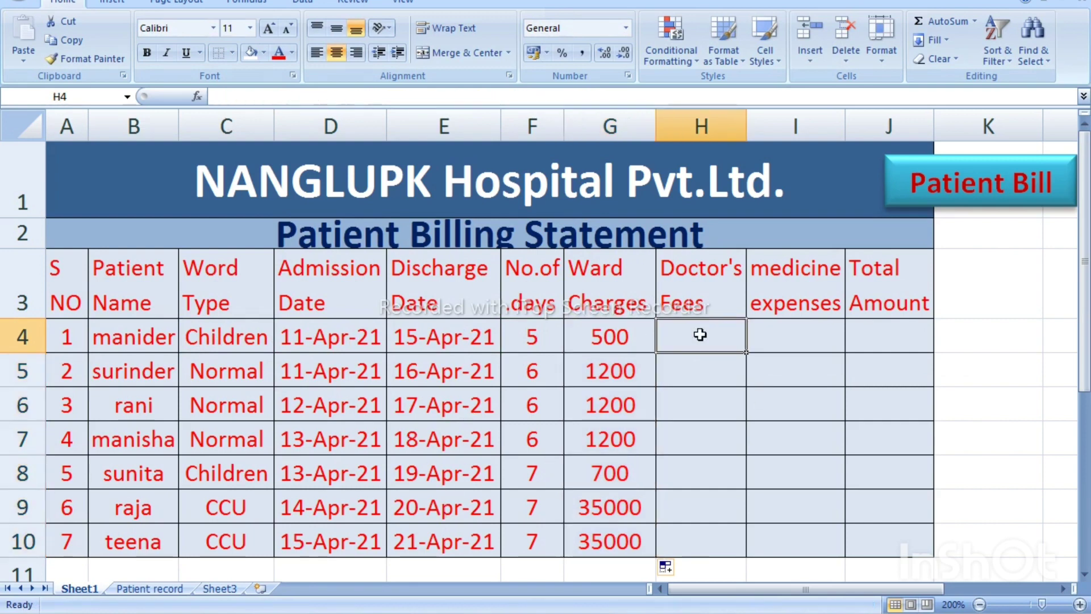
# - Enter 100 as the Doctor's Fees in H4 and fill it down to H10
pyautogui.write('100')
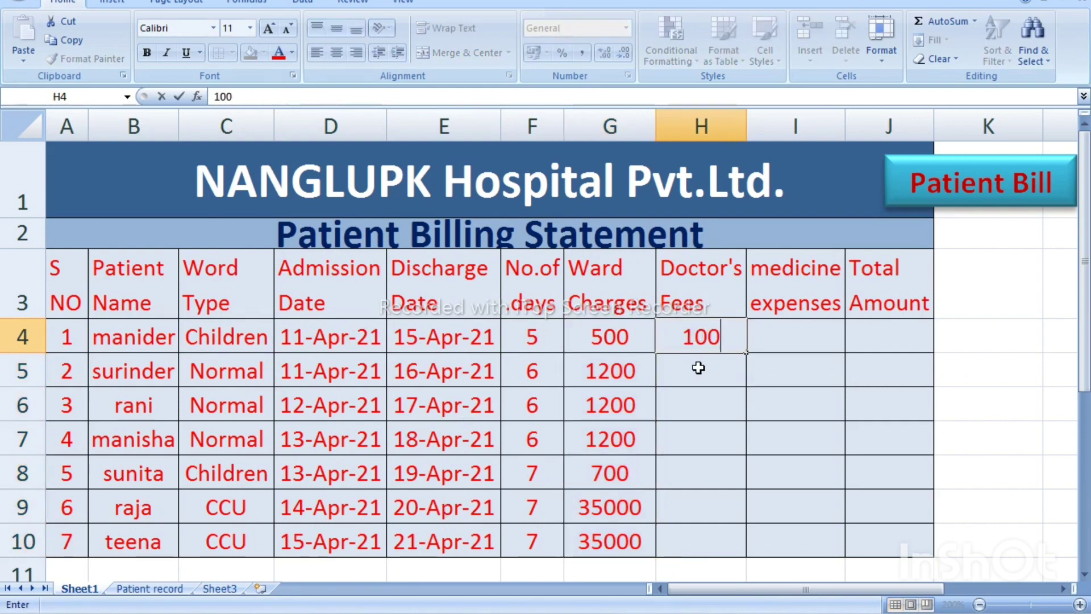
pyautogui.press('Return')
pyautogui.click(699, 341)
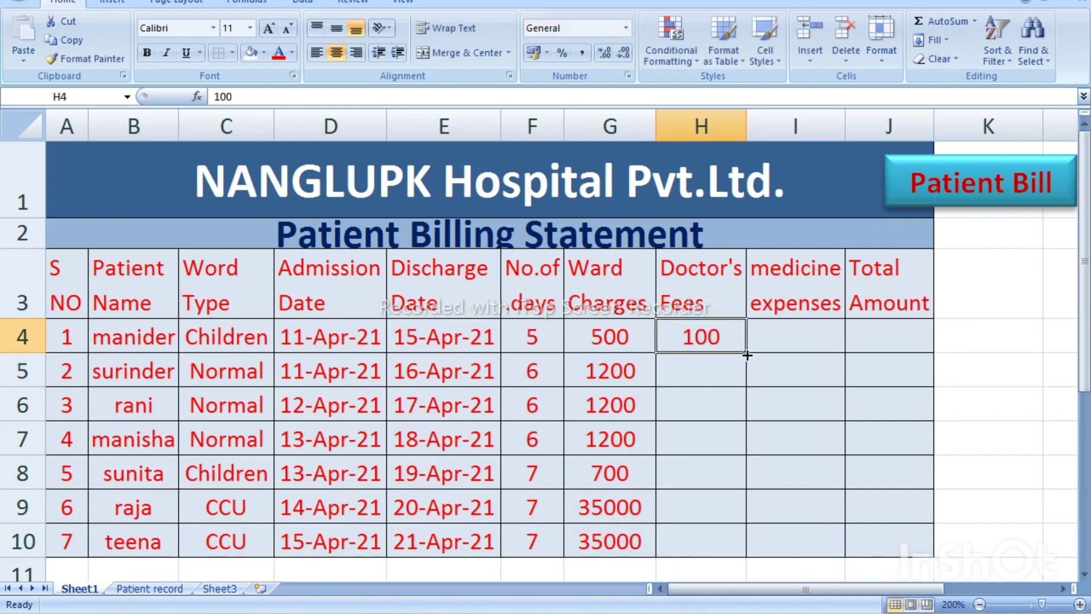
pyautogui.moveTo(747, 355); pyautogui.dragTo(747, 550)
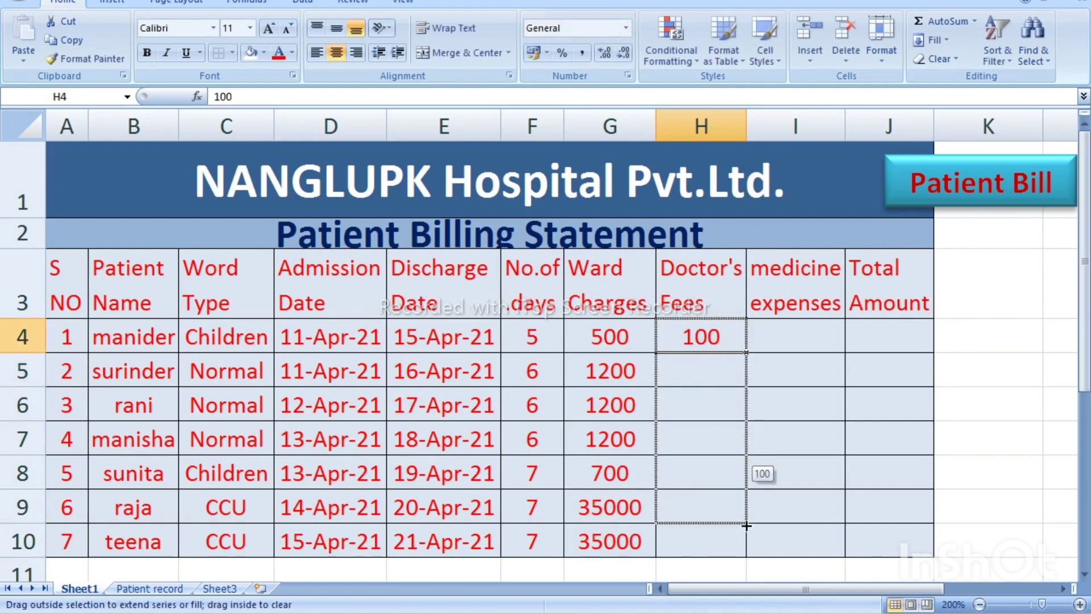
pyautogui.click(794, 331)
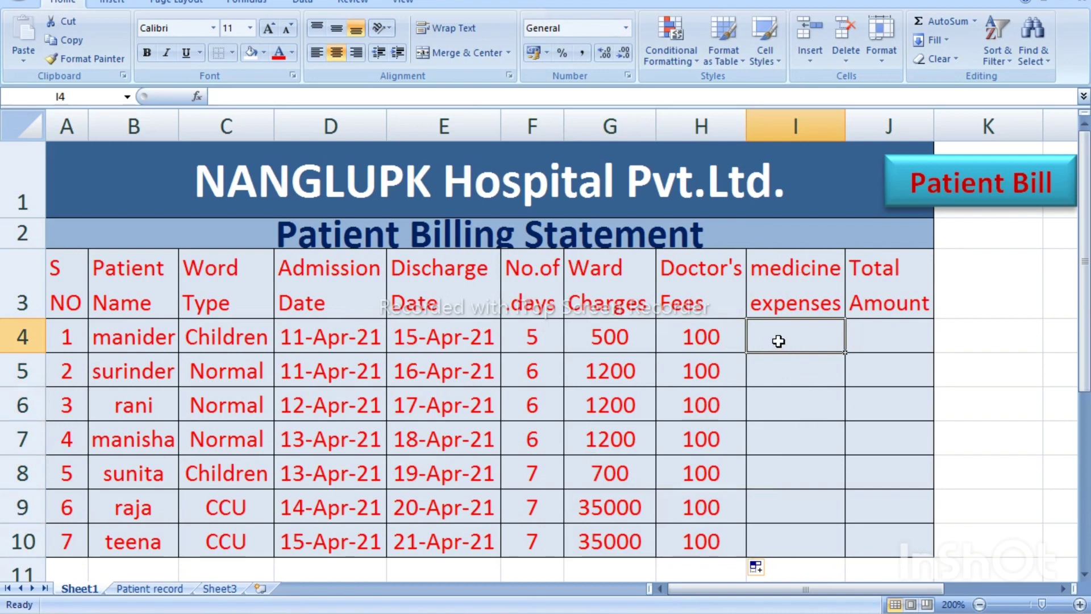
# - Enter the medicine nested IF in I4 (Children ×200, Normal ×500, CCU ×5000) and fill to I10
pyautogui.write('=IF')
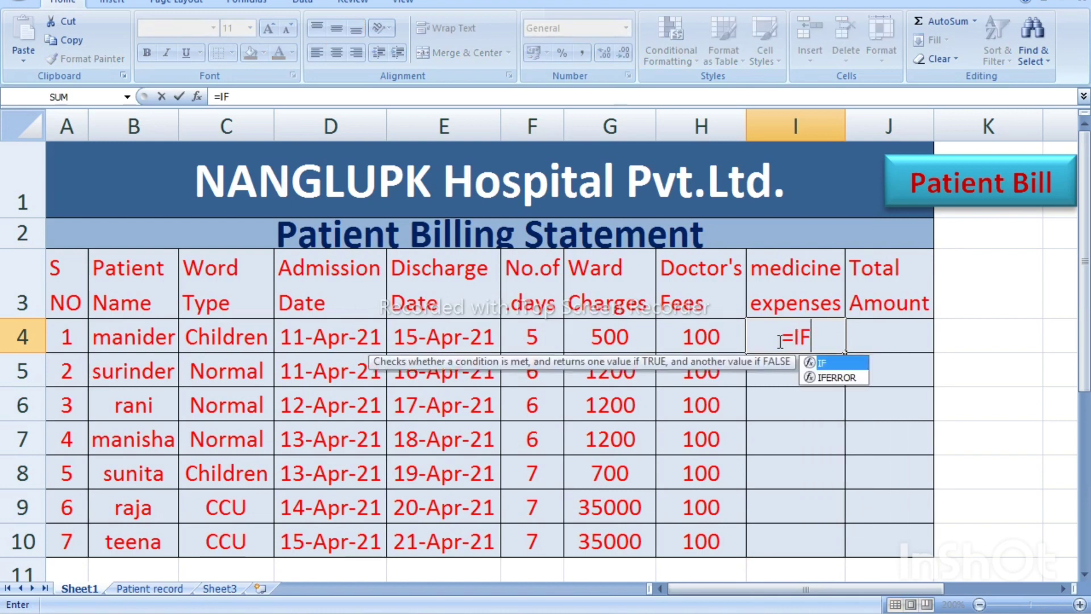
pyautogui.write('(')
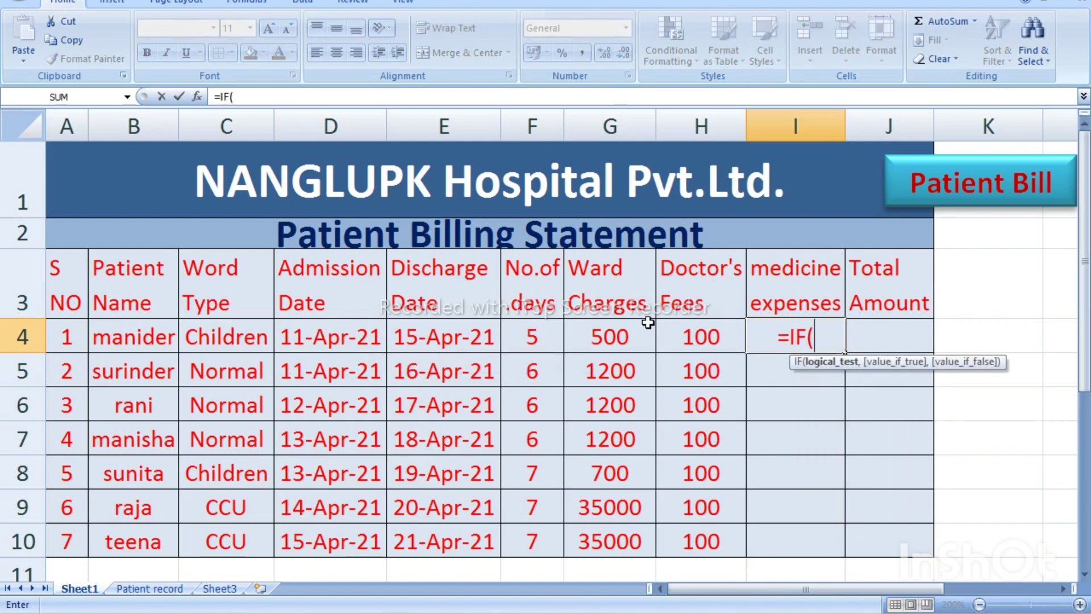
pyautogui.click(213, 334)
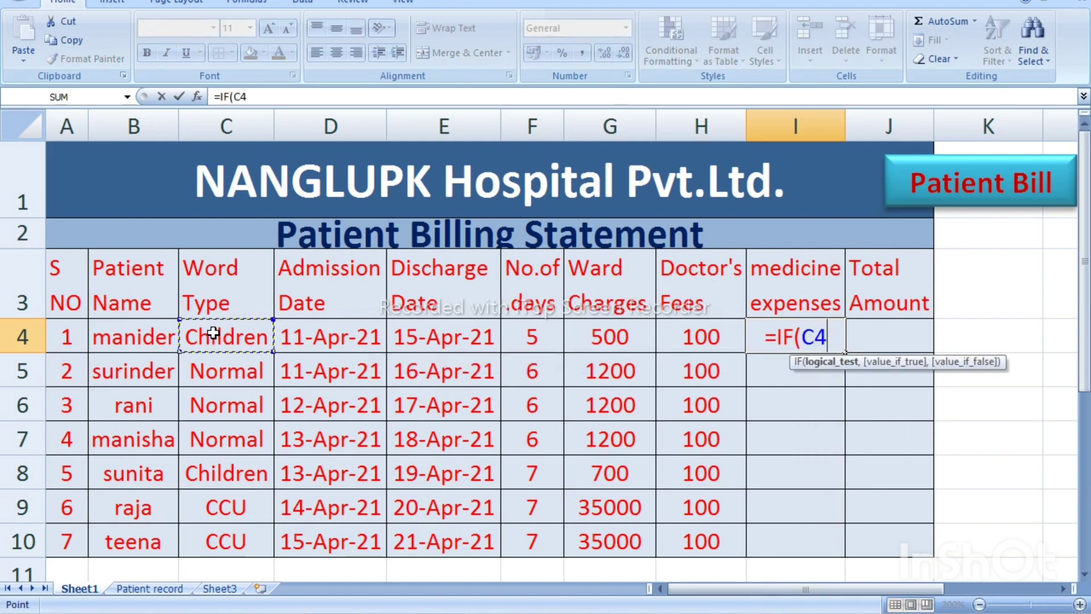
pyautogui.write('=')
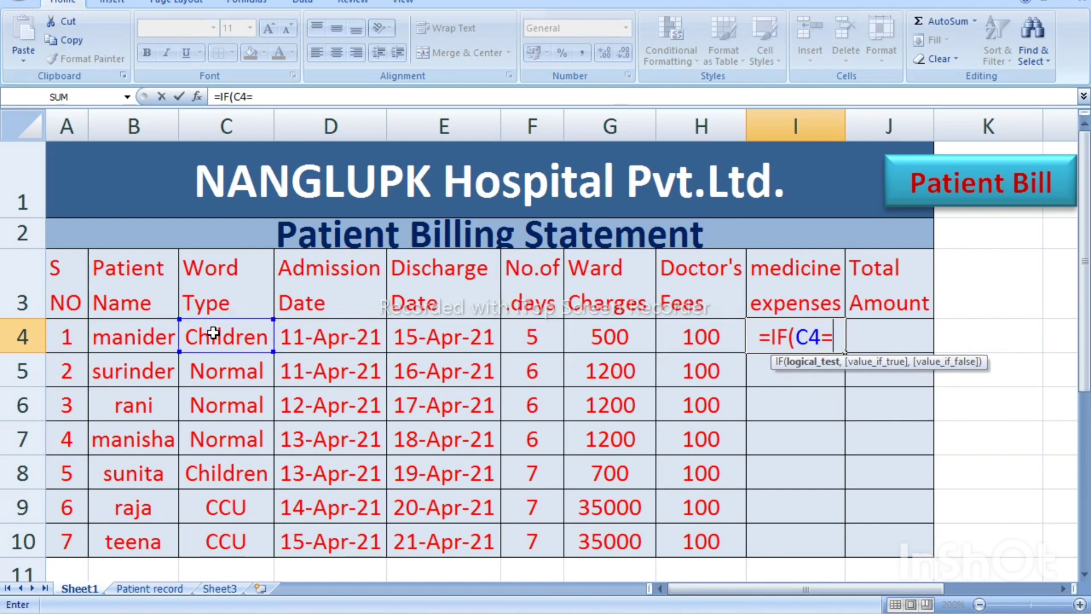
pyautogui.write('"')
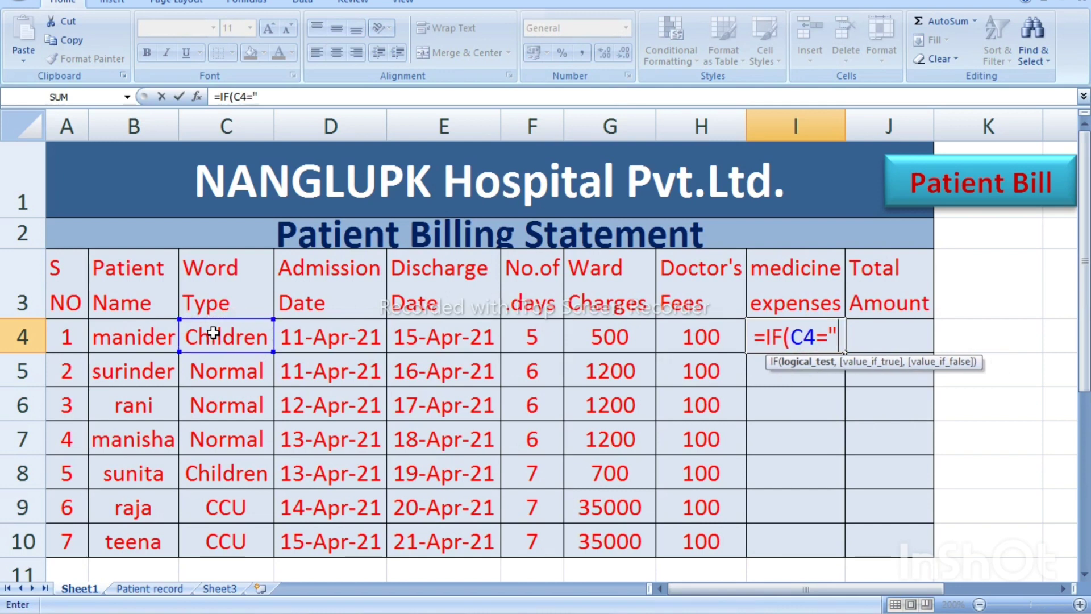
pyautogui.write('c')
pyautogui.press('BackSpace')
pyautogui.write('C')
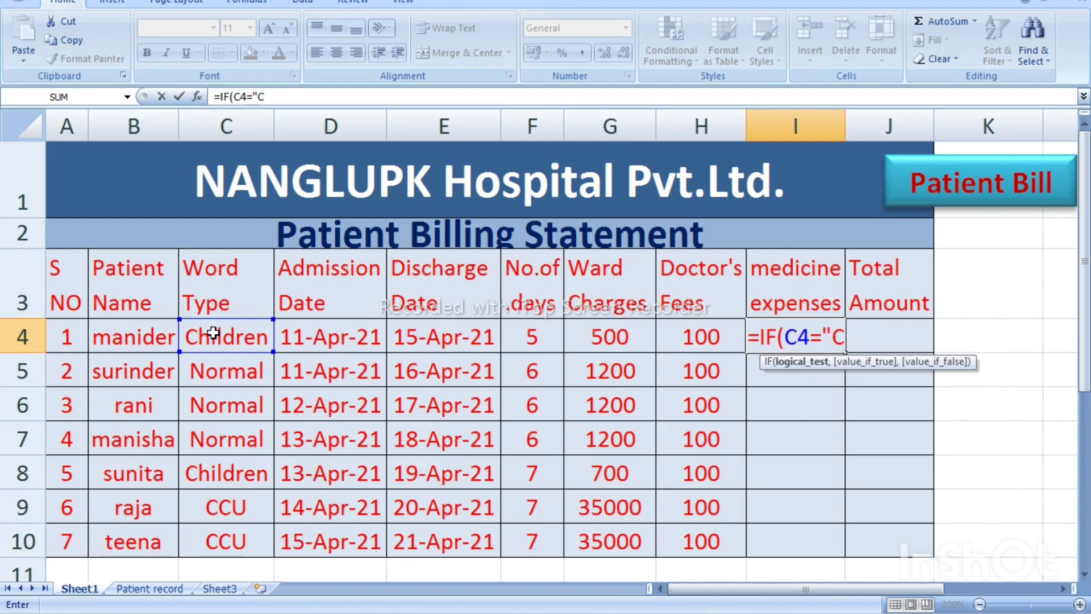
pyautogui.write('hilren",f')
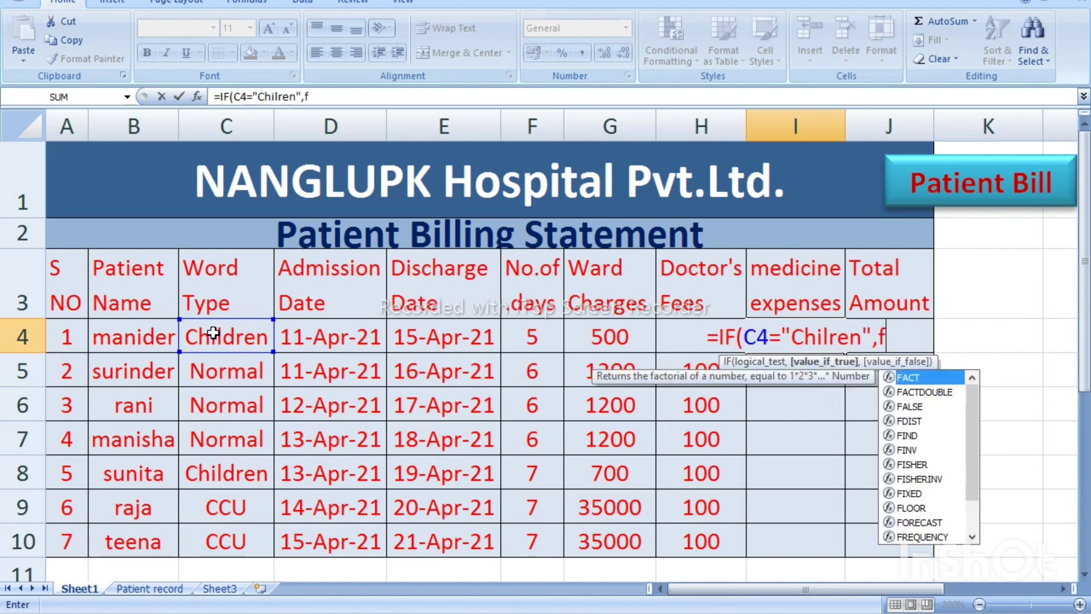
pyautogui.write('4*200,')
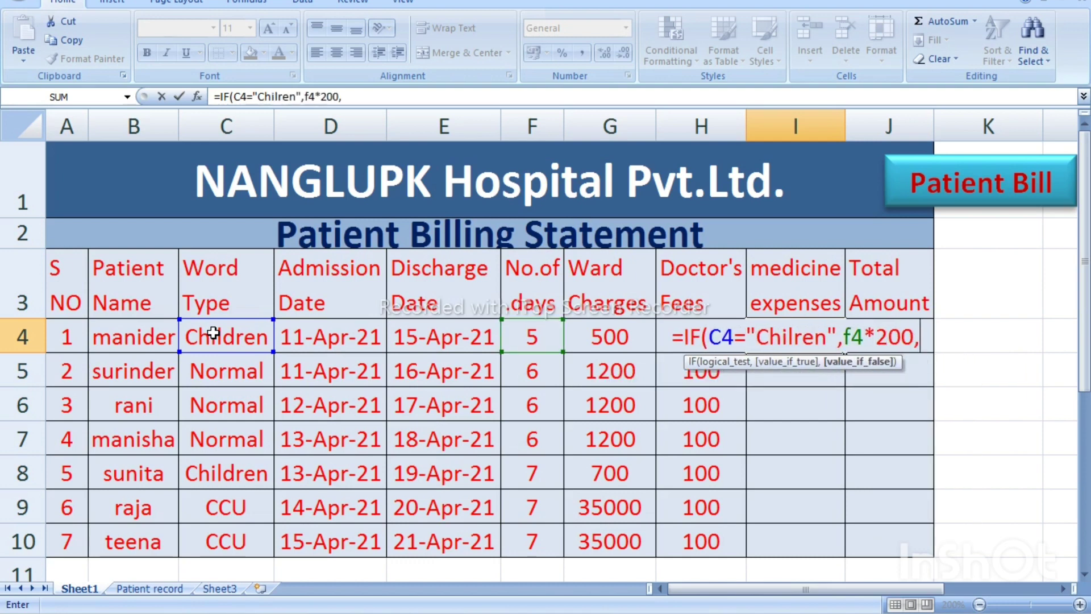
pyautogui.write('if(C4=Normal",f4')
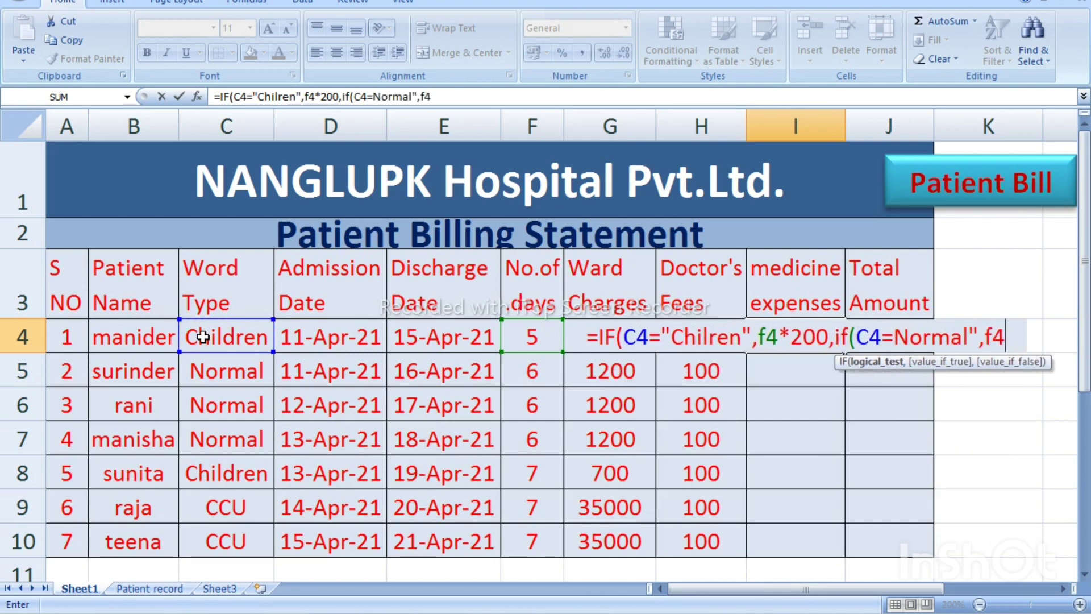
pyautogui.write('*500,if(')
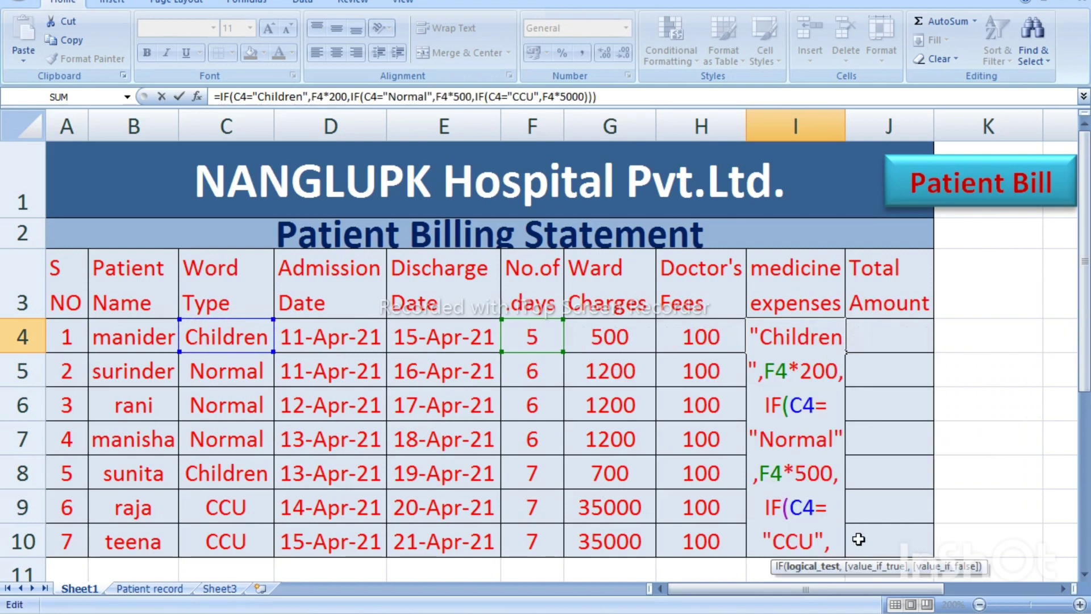
pyautogui.press('Return')
pyautogui.click(840, 347)
pyautogui.moveTo(842, 352); pyautogui.dragTo(843, 555)
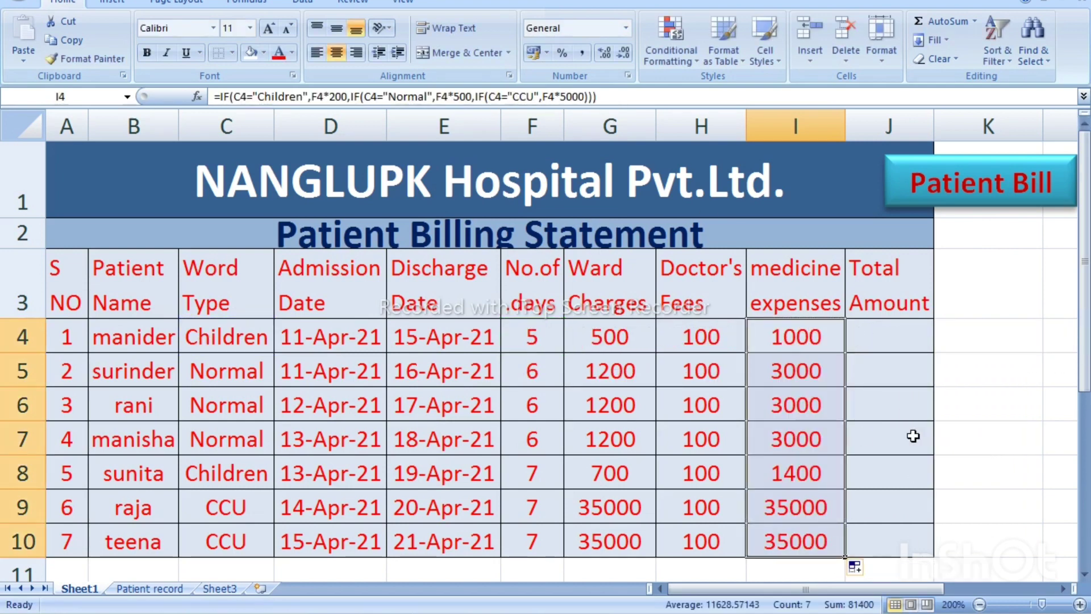
pyautogui.click(870, 338)
# - Enter =SUM(G4:I4) in J4 and fill it down to J10
pyautogui.write('=')
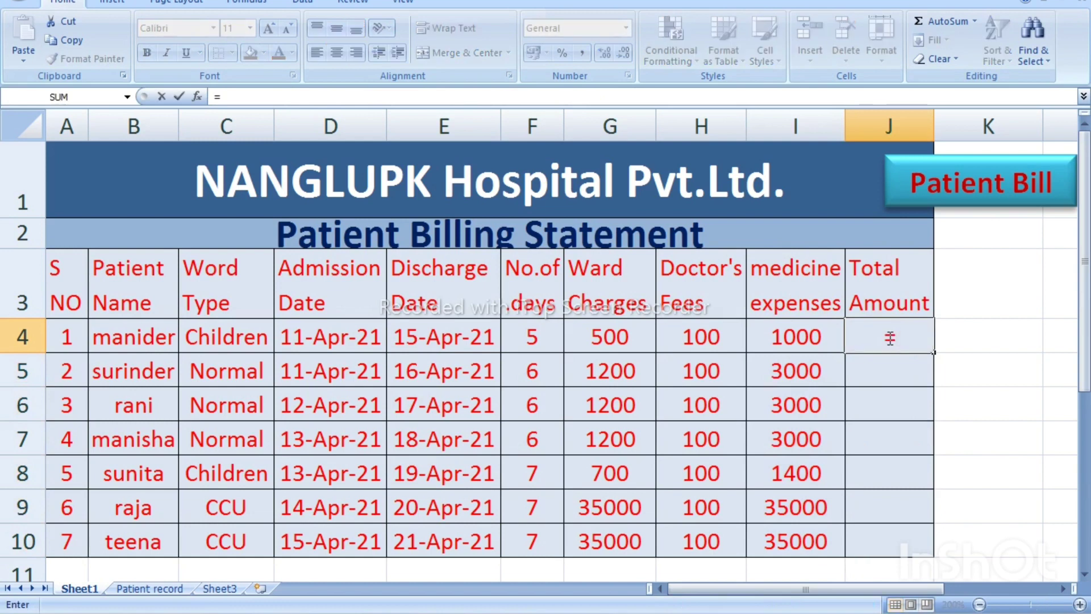
pyautogui.write('sum')
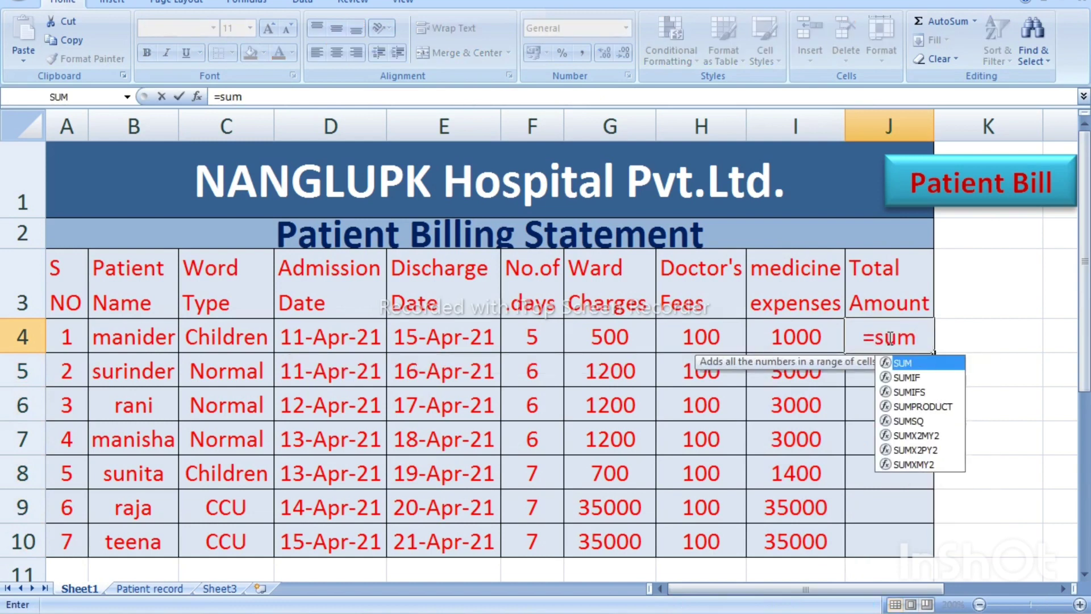
pyautogui.write('(')
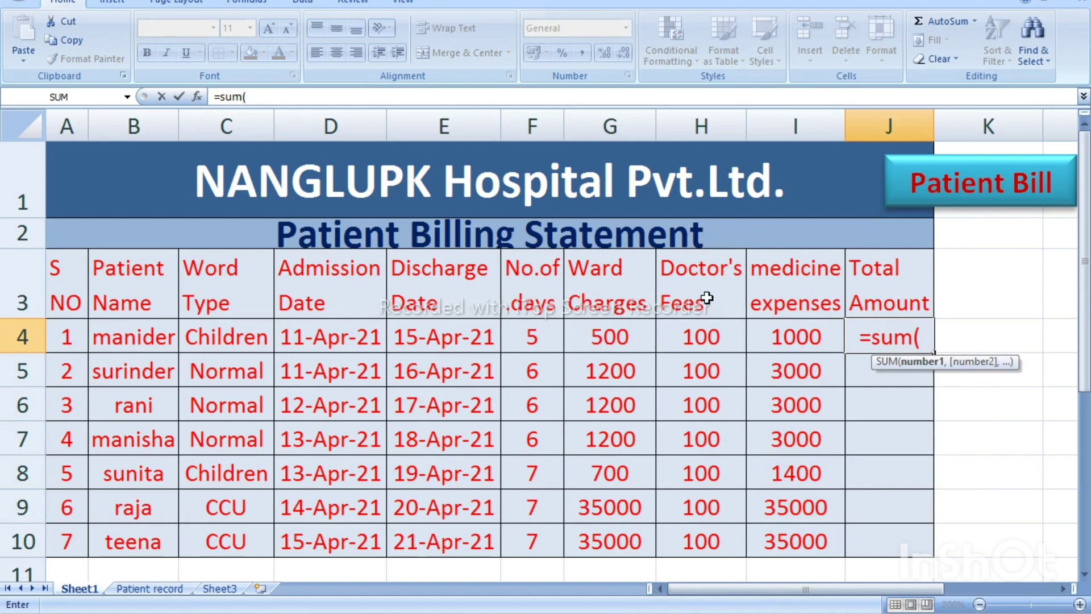
pyautogui.moveTo(594, 336); pyautogui.dragTo(785, 339)
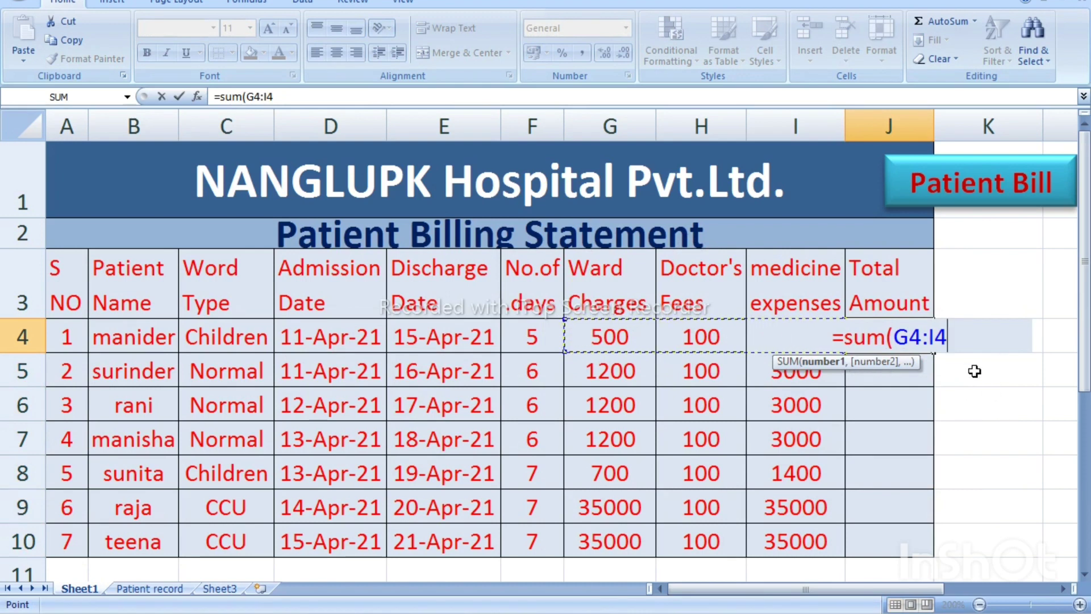
pyautogui.write(')')
pyautogui.press('Return')
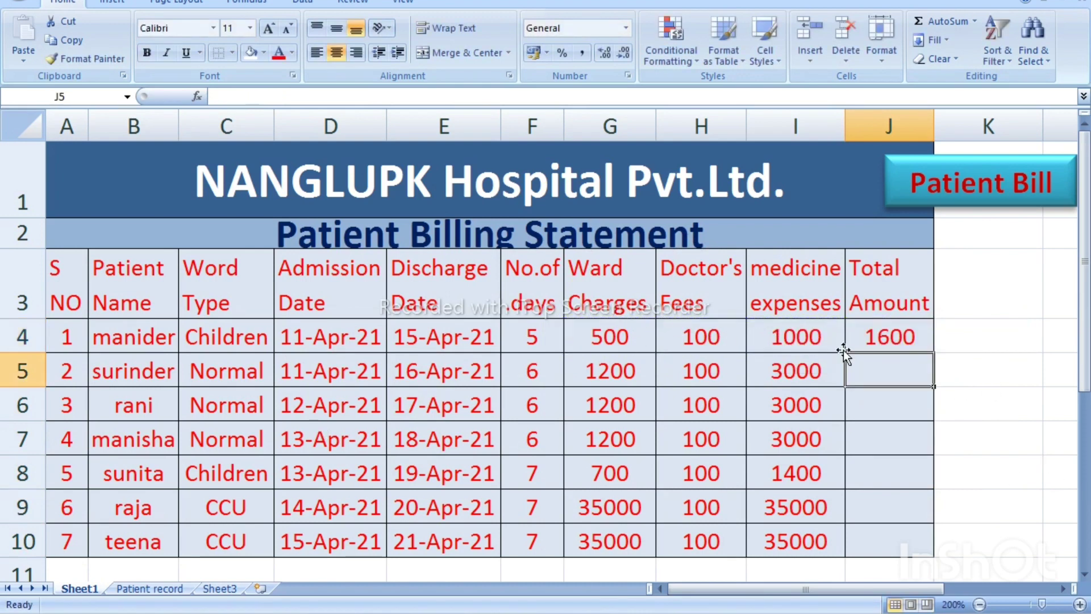
pyautogui.click(887, 336)
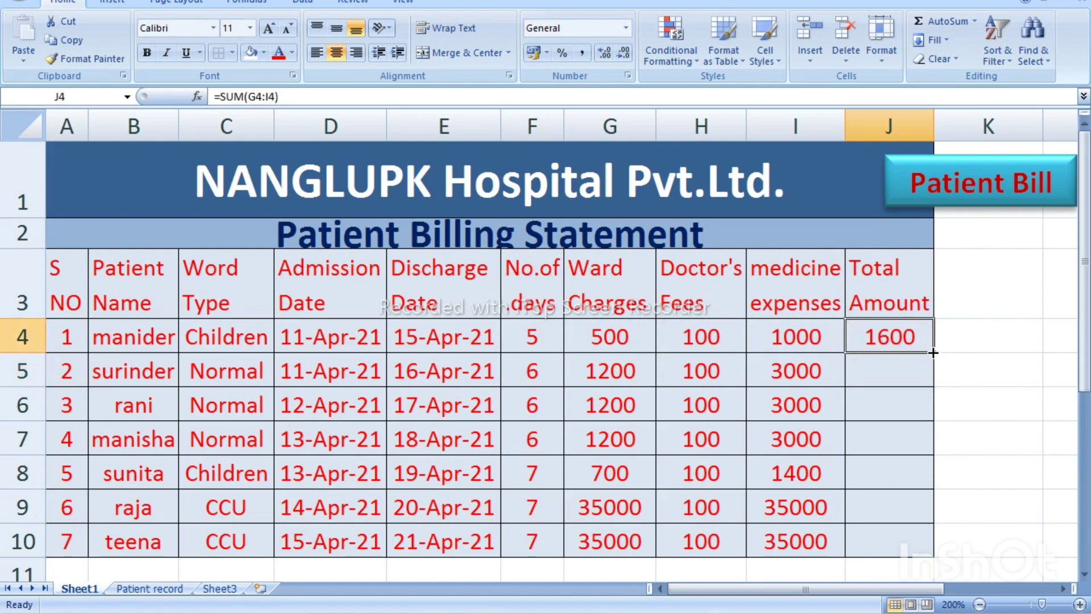
pyautogui.moveTo(933, 353); pyautogui.dragTo(935, 554)
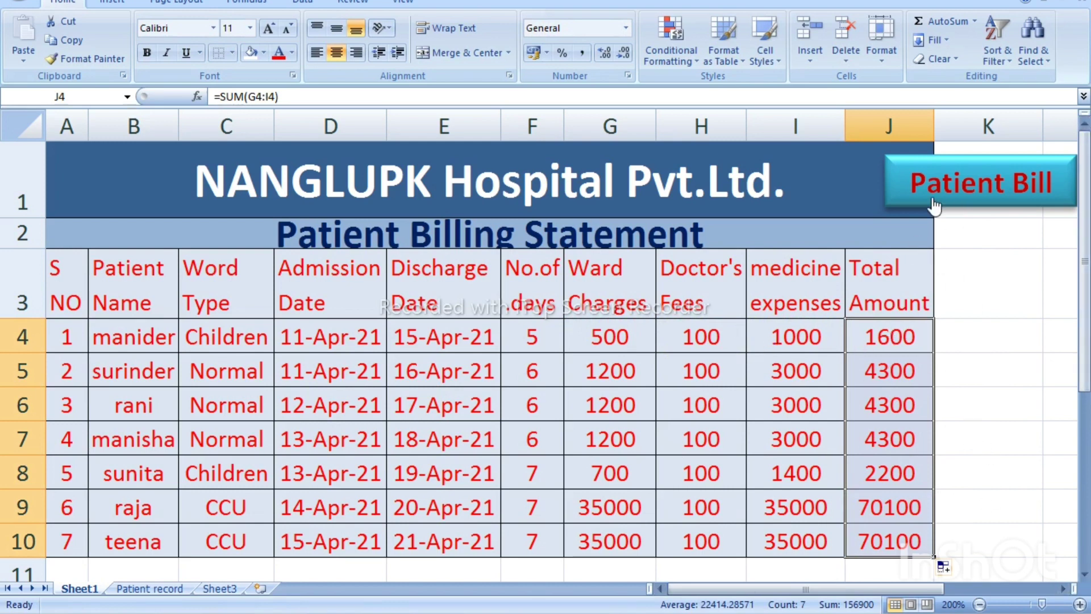
# - Hyperlink the Patient Bill shape to the 'Patient record' sheet and click it to test
pyautogui.click(976, 192)
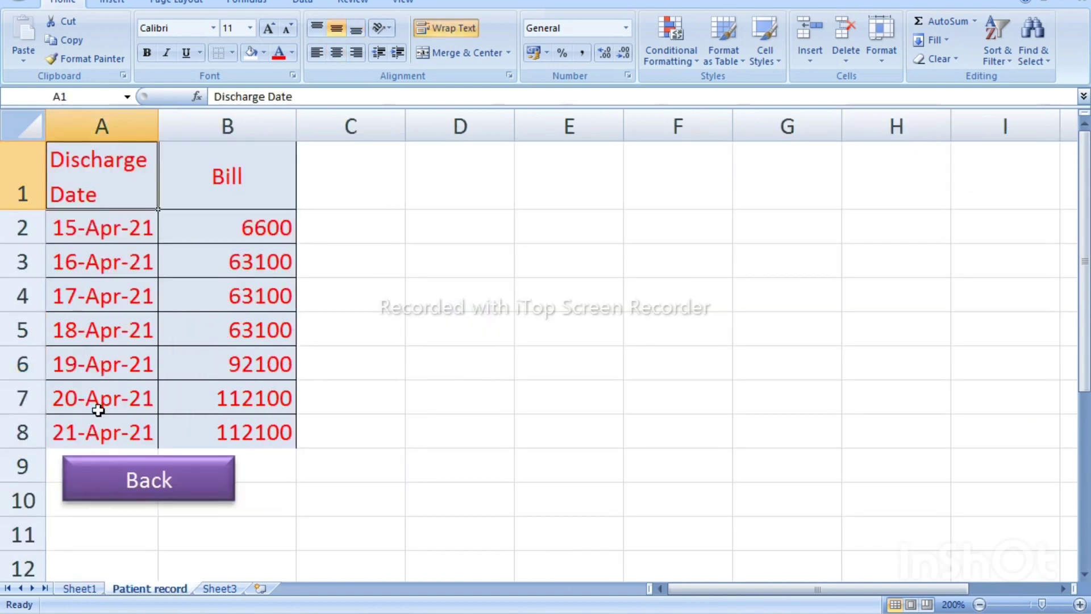
pyautogui.click(155, 478)
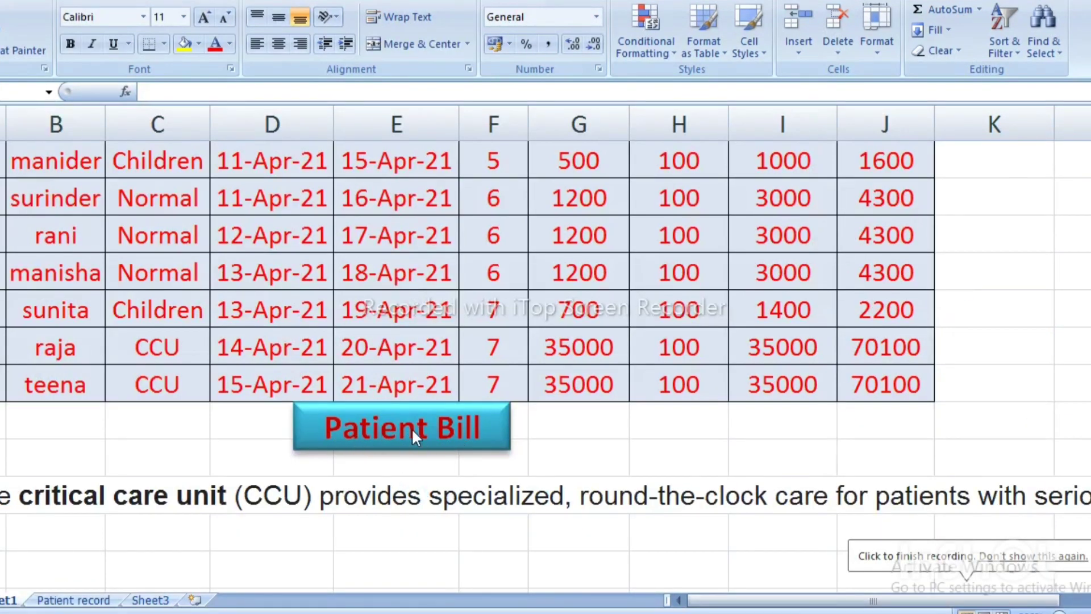
pyautogui.rightClick(407, 411)
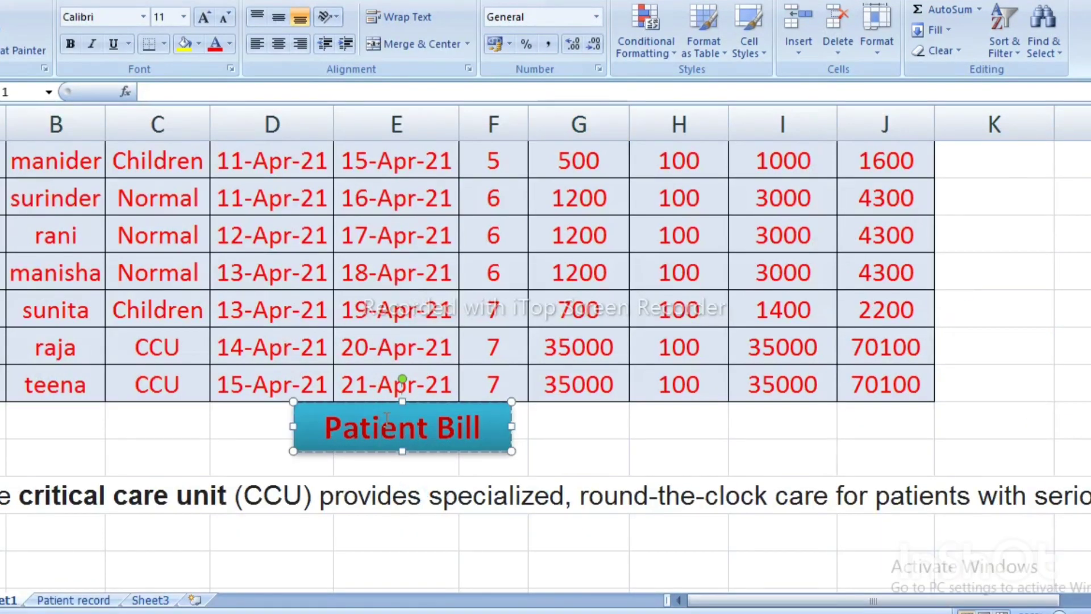
pyautogui.rightClick(387, 419)
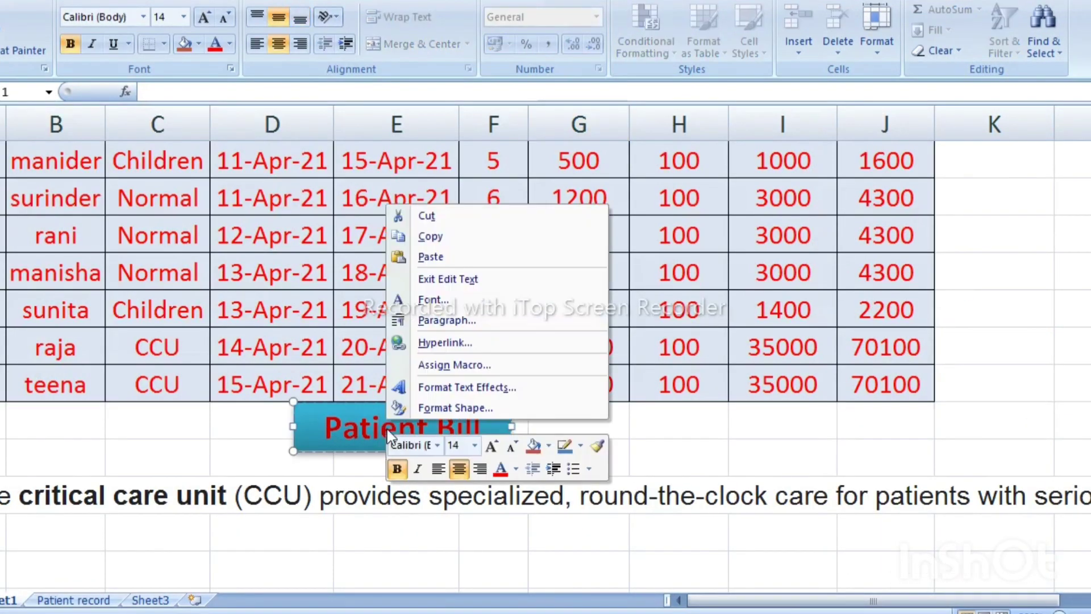
pyautogui.click(434, 342)
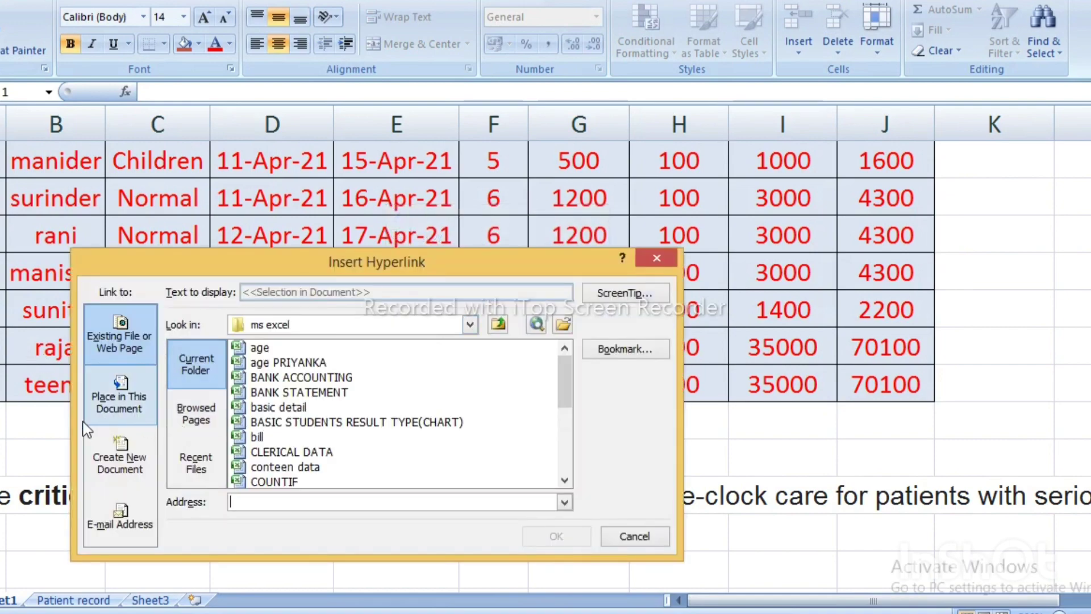
pyautogui.click(112, 402)
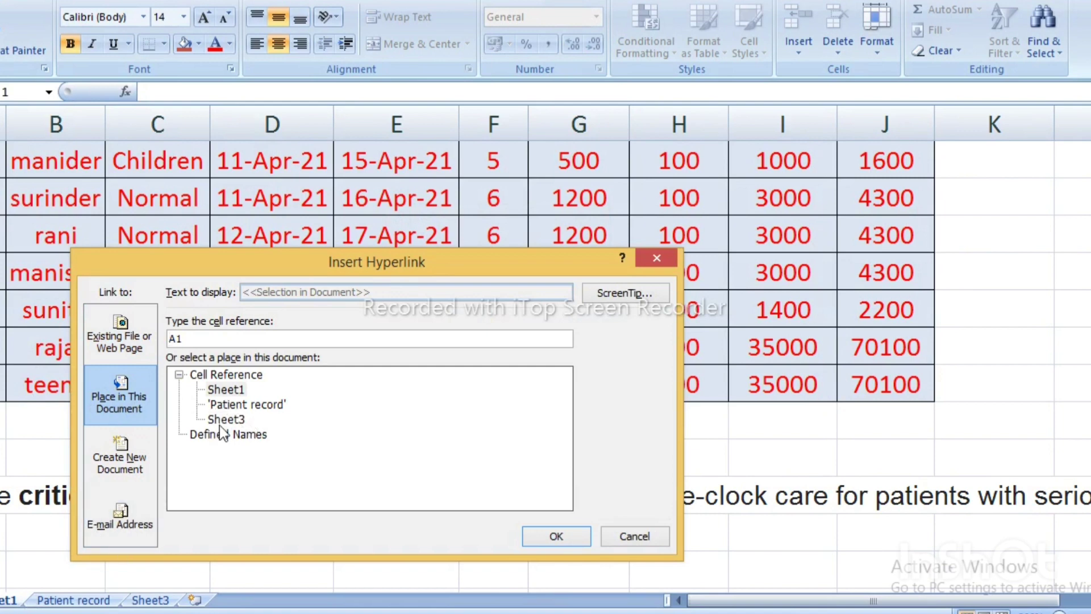
pyautogui.click(232, 404)
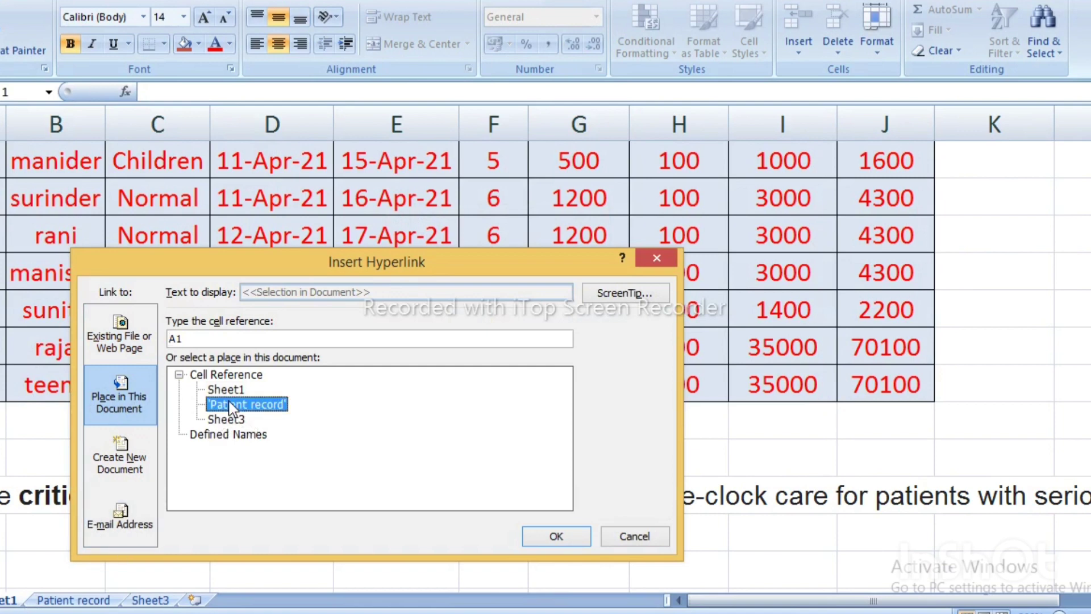
pyautogui.click(556, 535)
pyautogui.click(596, 435)
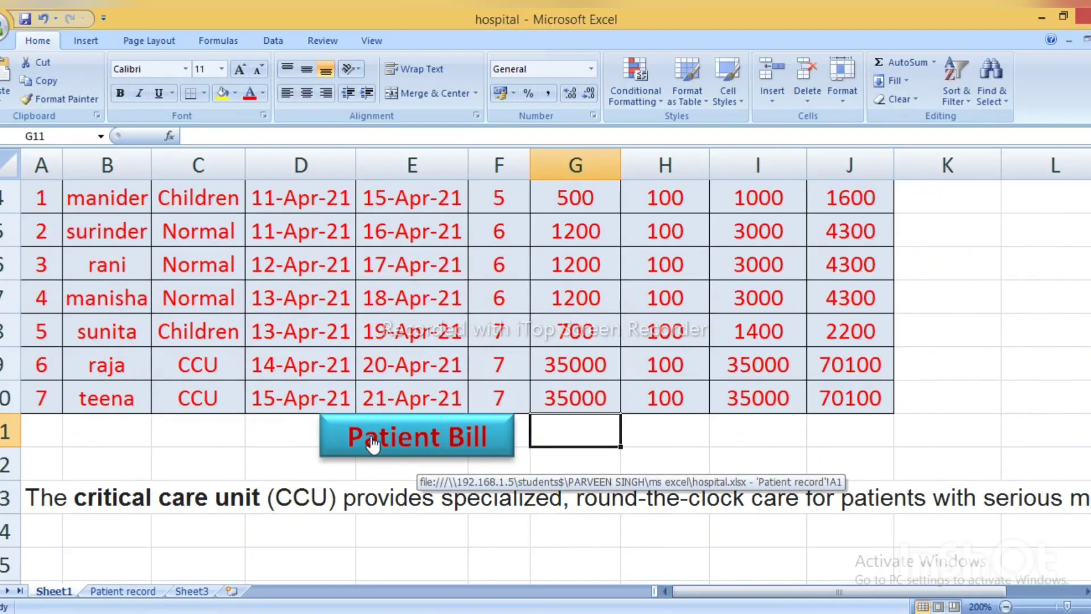
pyautogui.click(372, 445)
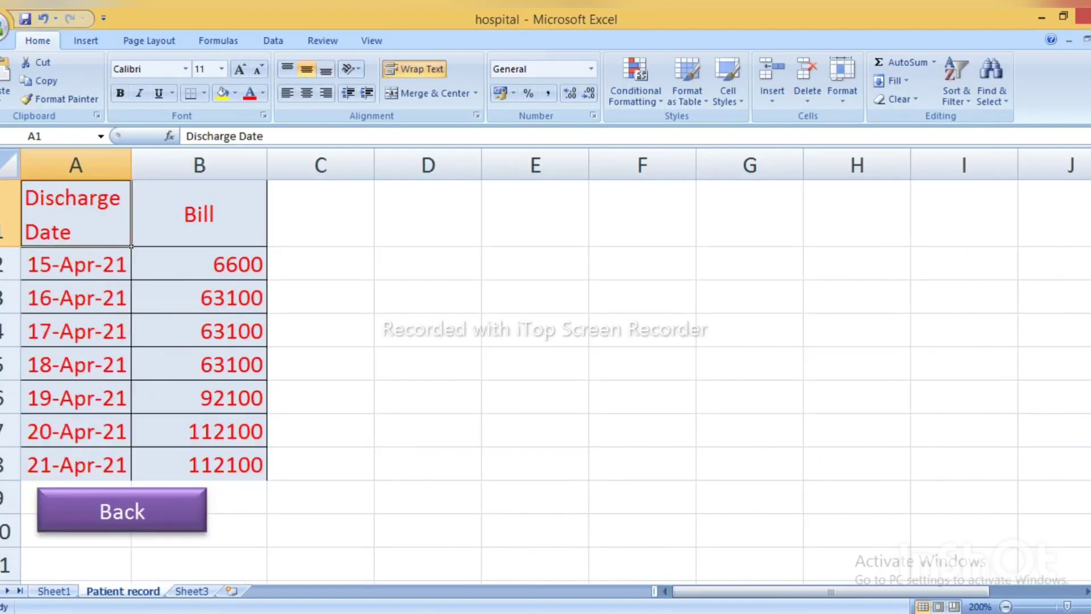
# - Link the Back shape to Sheet1 cell A1, then test the Back and Patient Bill links
pyautogui.rightClick(159, 511)
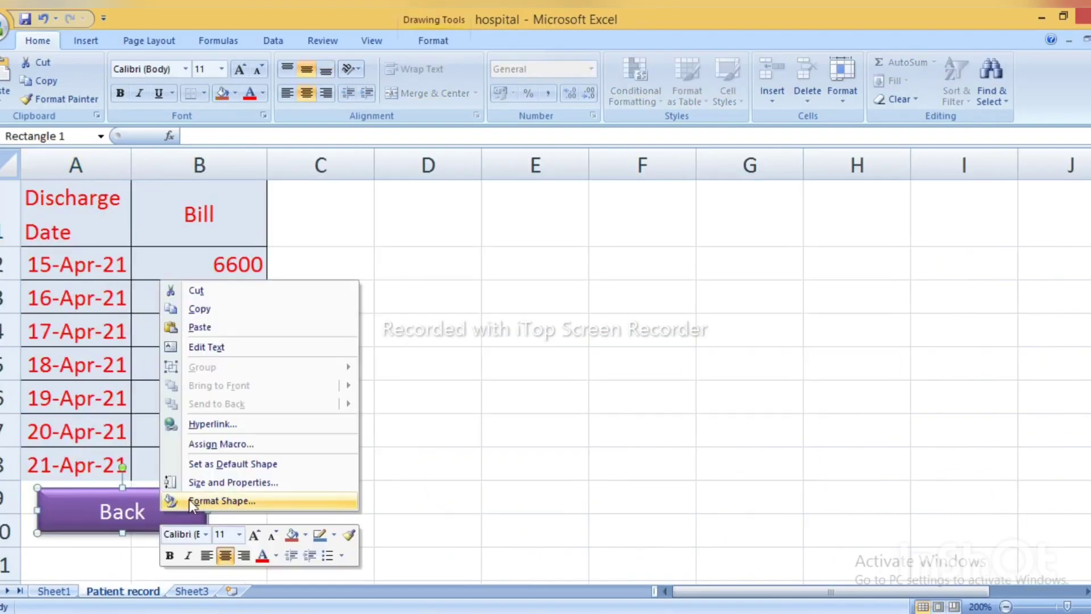
pyautogui.click(208, 424)
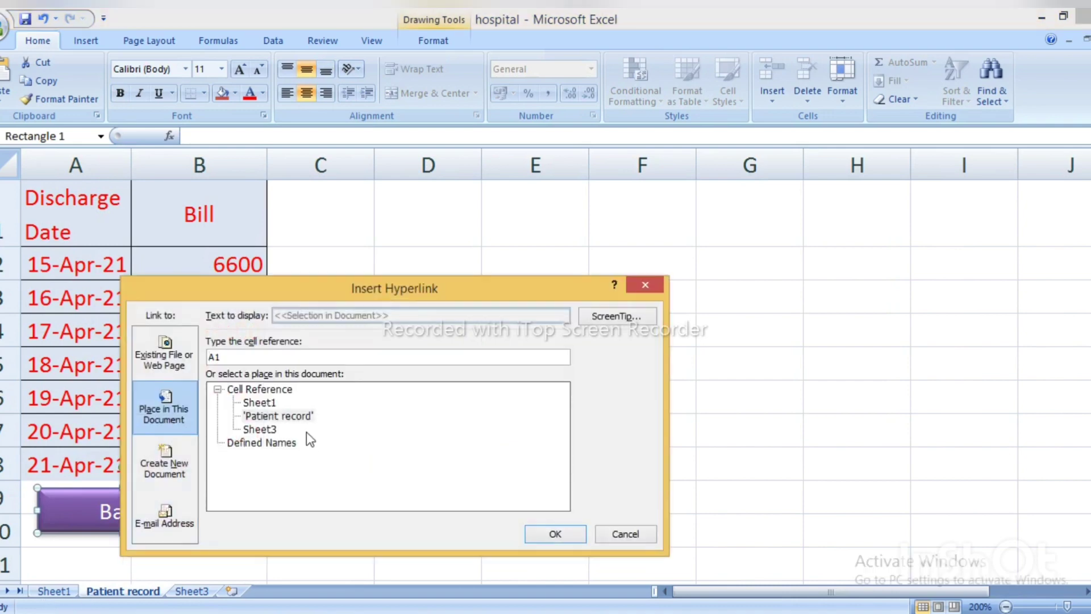
pyautogui.click(554, 536)
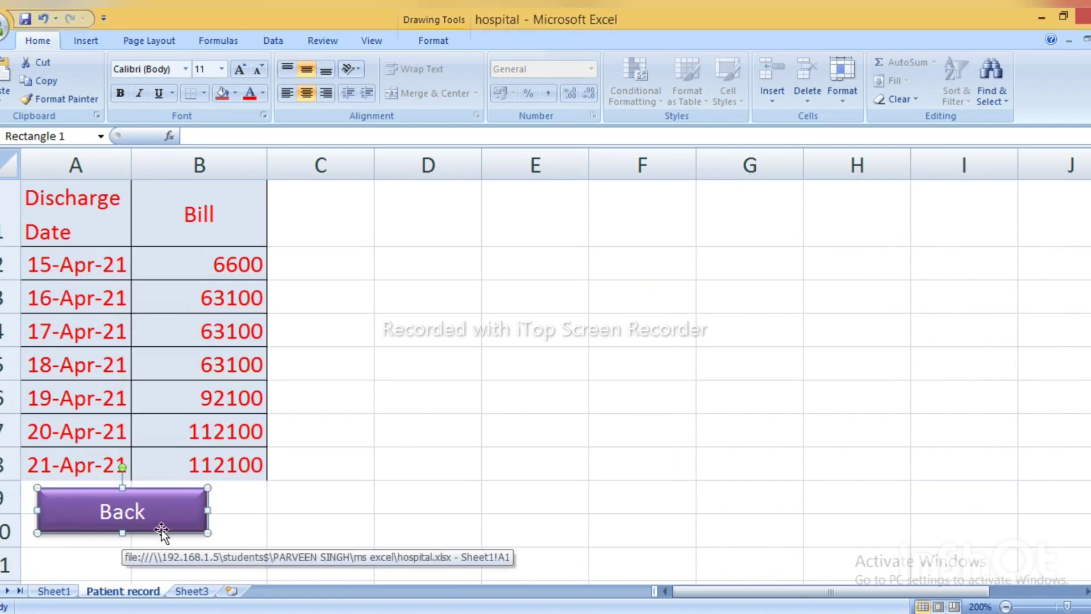
pyautogui.click(281, 499)
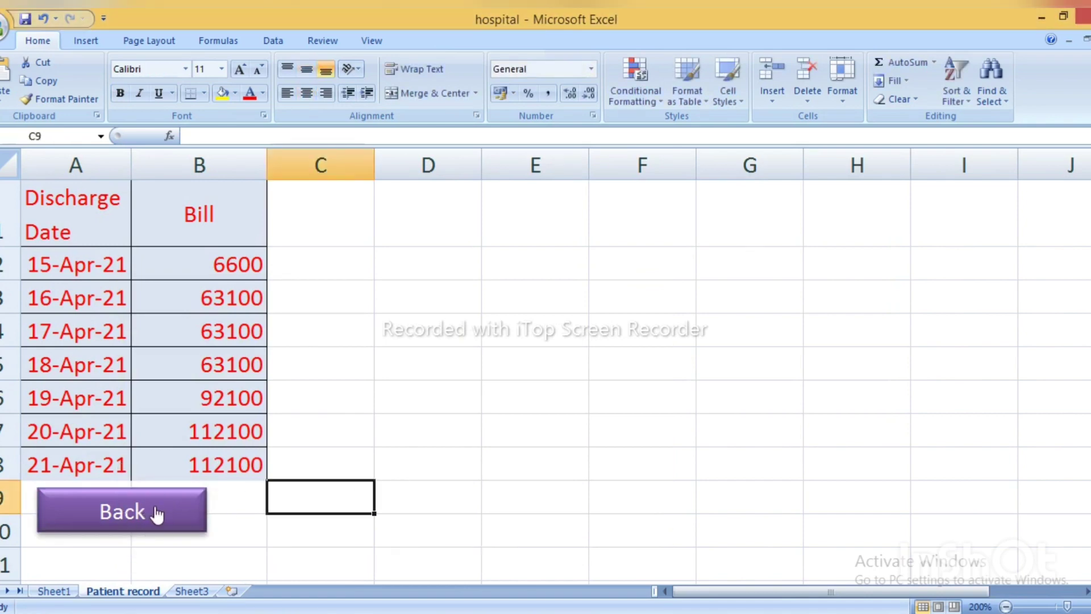
pyautogui.click(157, 514)
pyautogui.click(406, 573)
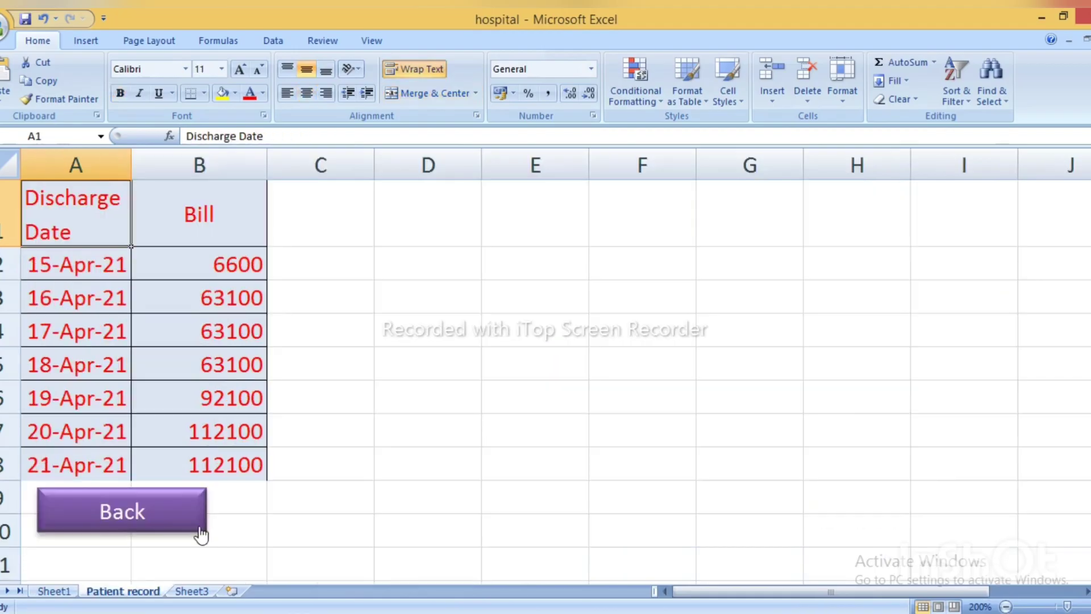
pyautogui.click(178, 526)
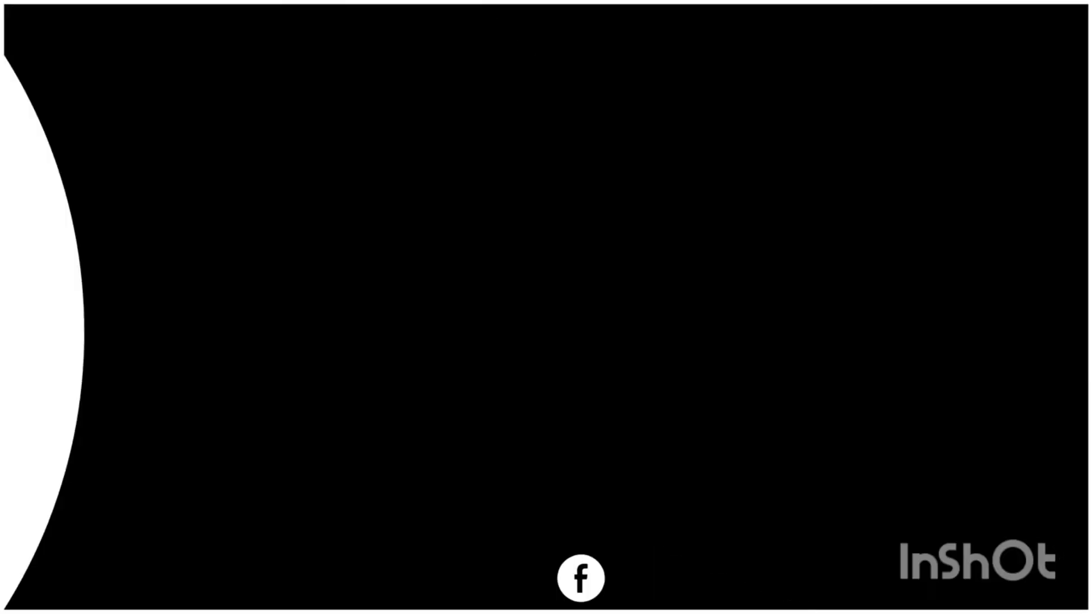